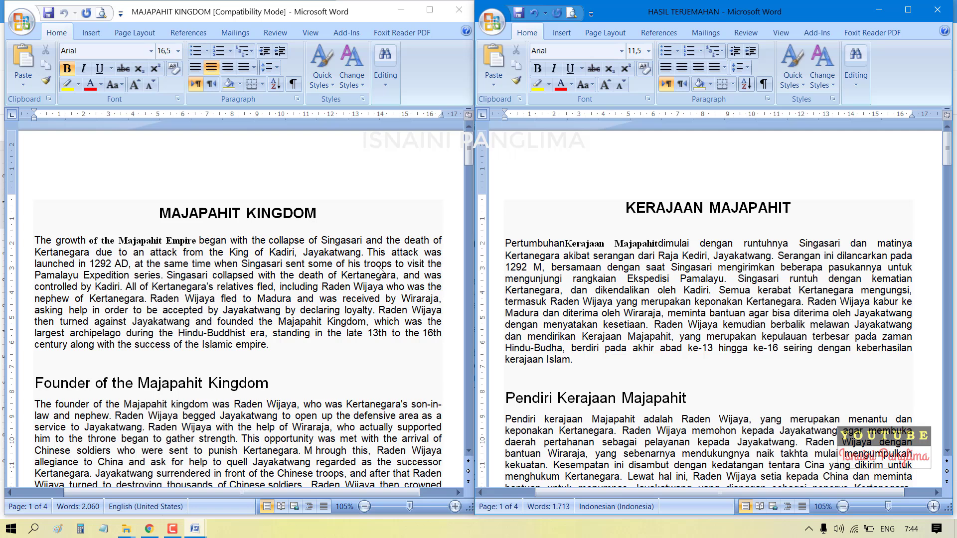
# Step: Scroll the English MAJAPAHIT KINGDOM and Indonesian KERAJAAN MAJAPAHIT Word windows together to compare them
pyautogui.click(322, 241)
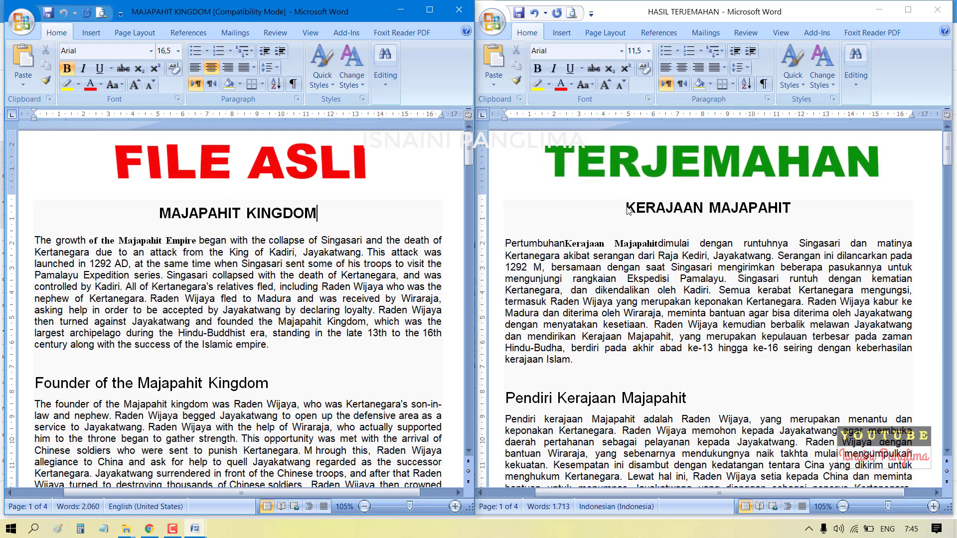
pyautogui.click(805, 206)
pyautogui.click(805, 206)
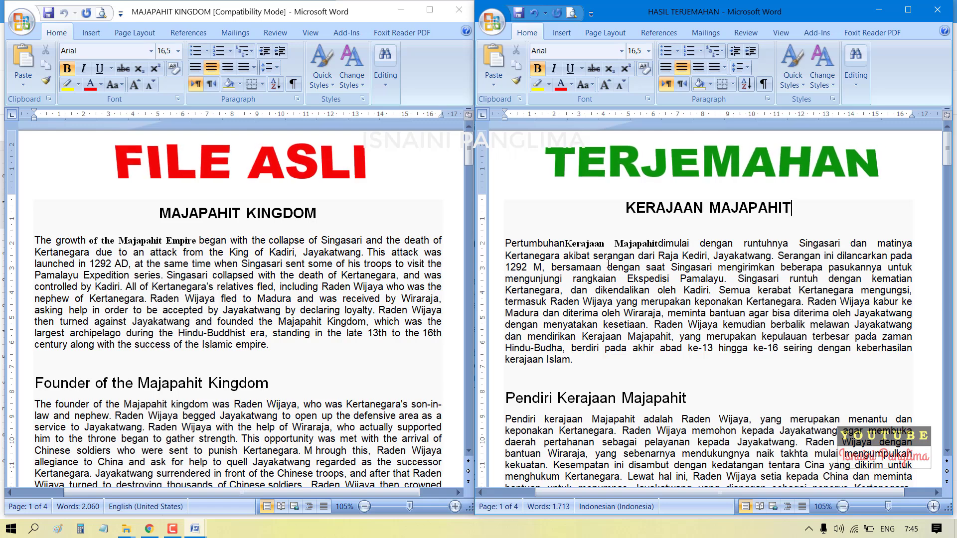
pyautogui.scroll(-1, 602, 270)
pyautogui.scroll(-1, 601, 274)
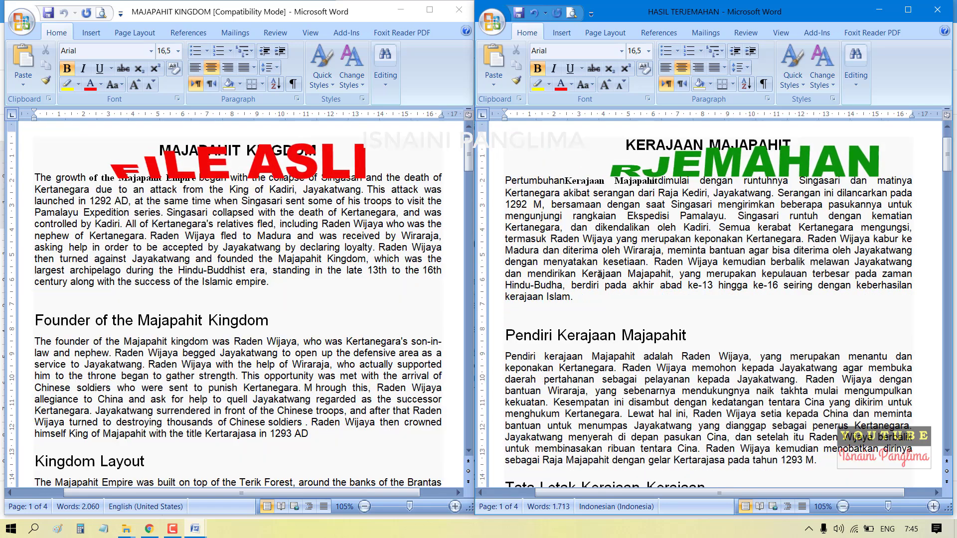
pyautogui.scroll(-1, 600, 276)
pyautogui.scroll(-1, 598, 278)
pyautogui.scroll(-1, 598, 278)
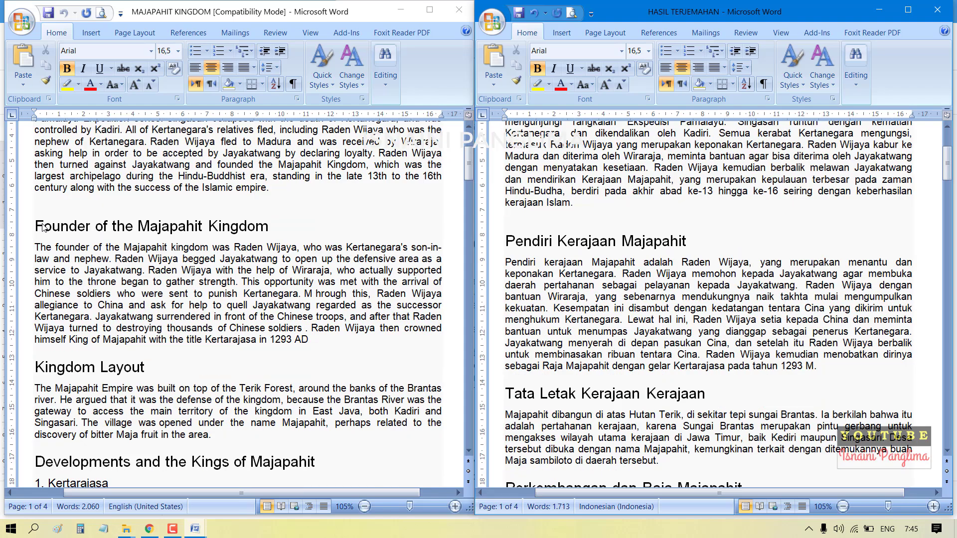
pyautogui.scroll(-2, 575, 256)
pyautogui.scroll(-2, 575, 255)
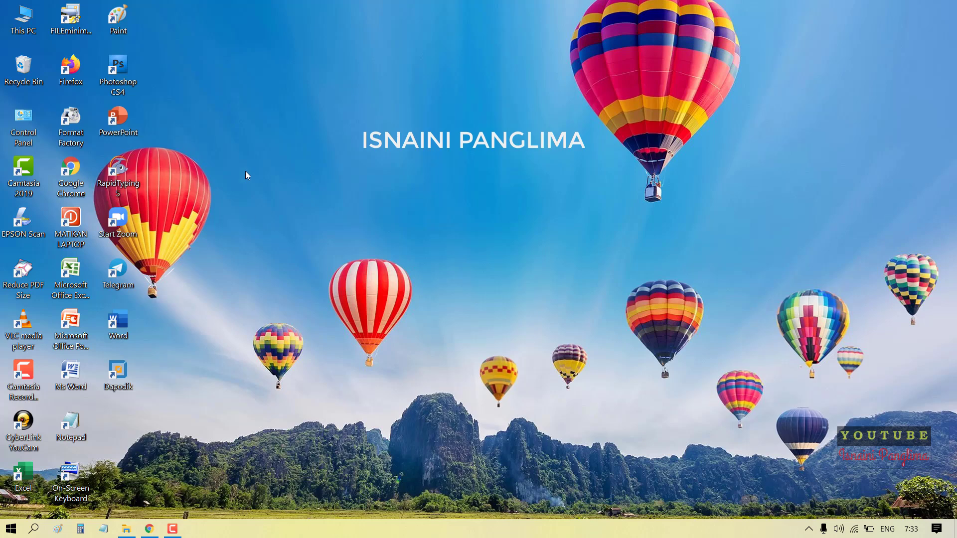
# Step: Refresh the desktop, then scroll through the English MAJAPAHIT KINGDOM document in Word
pyautogui.rightClick(246, 171)
pyautogui.click(280, 208)
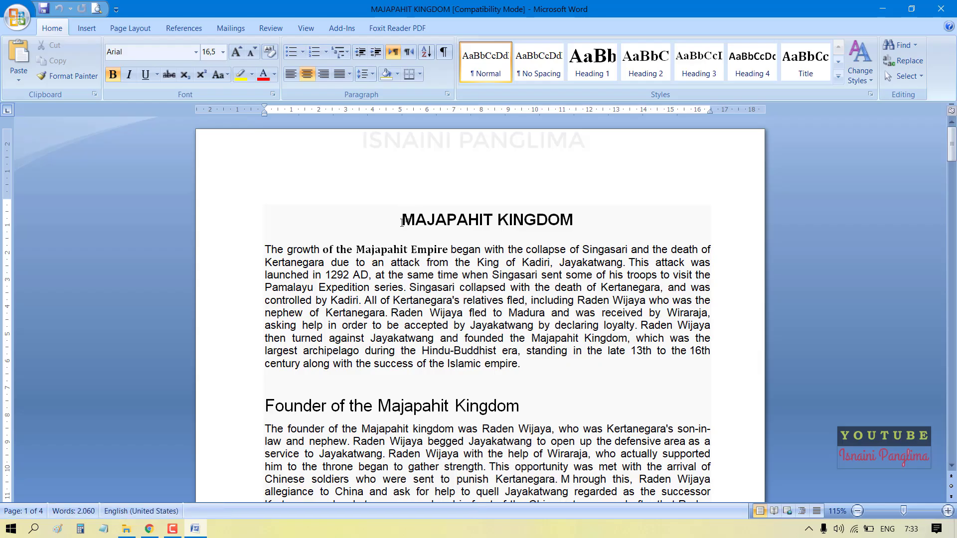
pyautogui.scroll(-4, 606, 219)
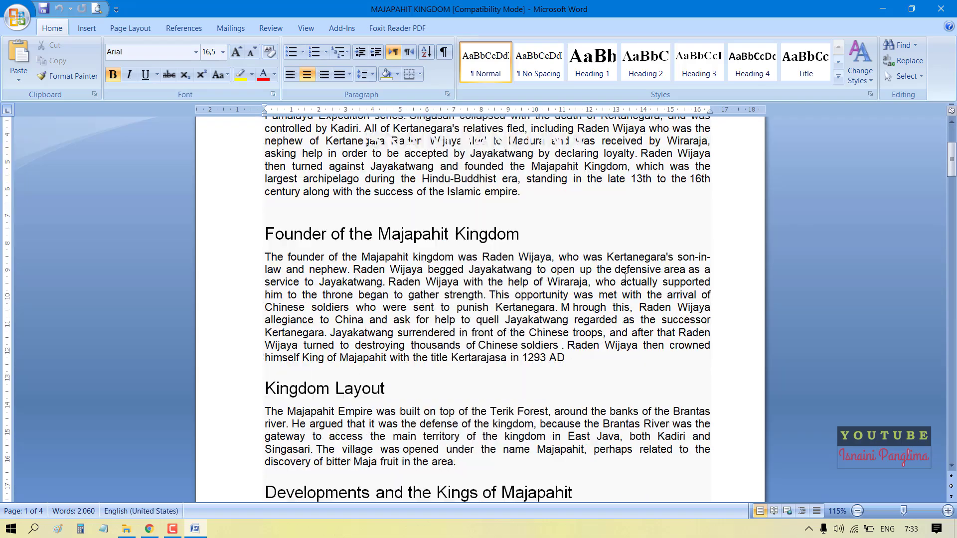
pyautogui.scroll(-8, 613, 249)
pyautogui.scroll(-10, 620, 287)
pyautogui.scroll(-5, 620, 287)
pyautogui.scroll(-9, 620, 287)
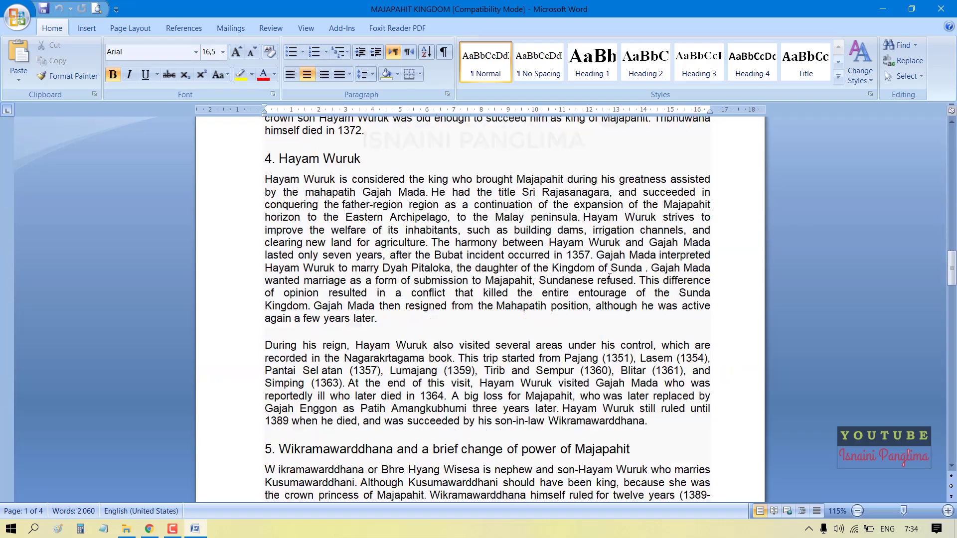
pyautogui.scroll(-10, 613, 284)
pyautogui.scroll(-2, 608, 282)
pyautogui.scroll(-8, 608, 281)
pyautogui.scroll(-10, 611, 280)
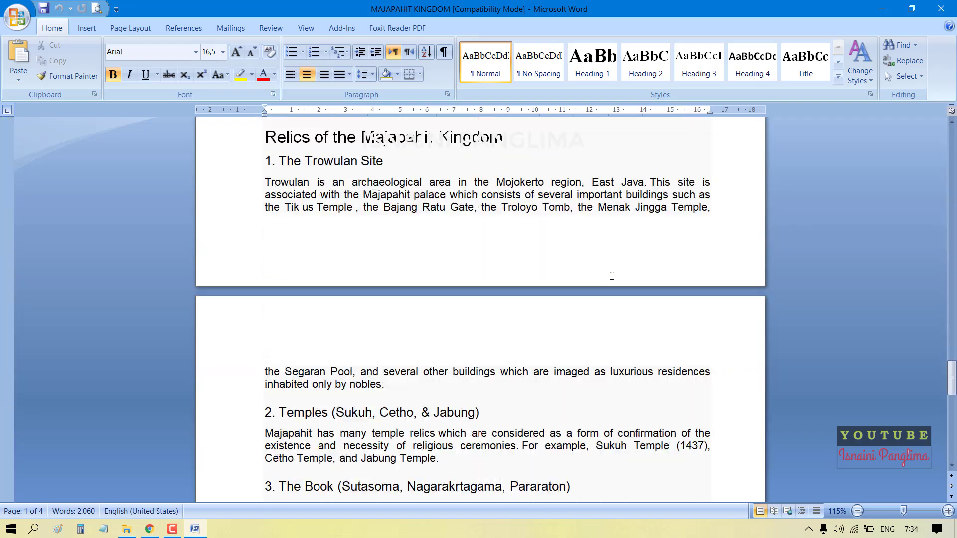
pyautogui.scroll(-8, 613, 280)
pyautogui.scroll(-6, 617, 280)
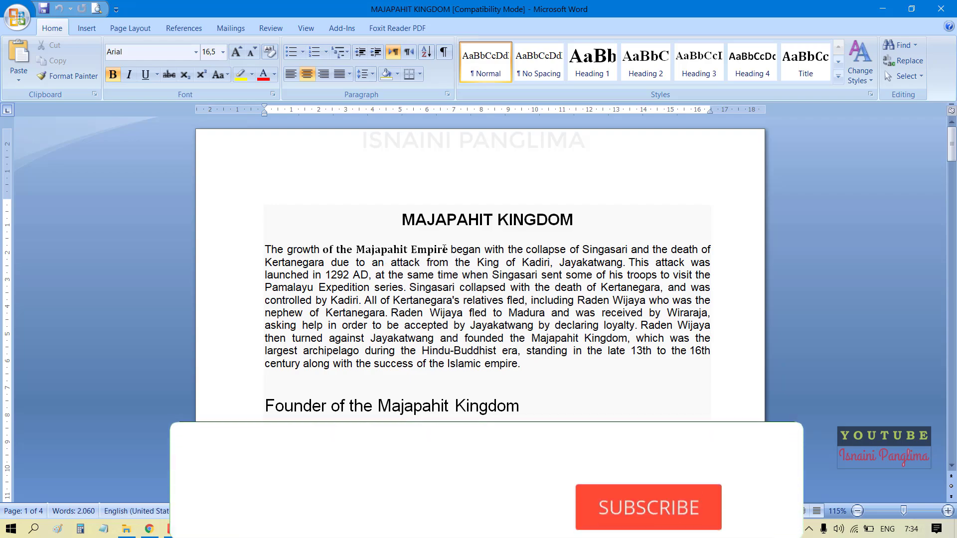
pyautogui.scroll(-4, 489, 251)
pyautogui.scroll(-4, 489, 252)
pyautogui.scroll(8, 489, 252)
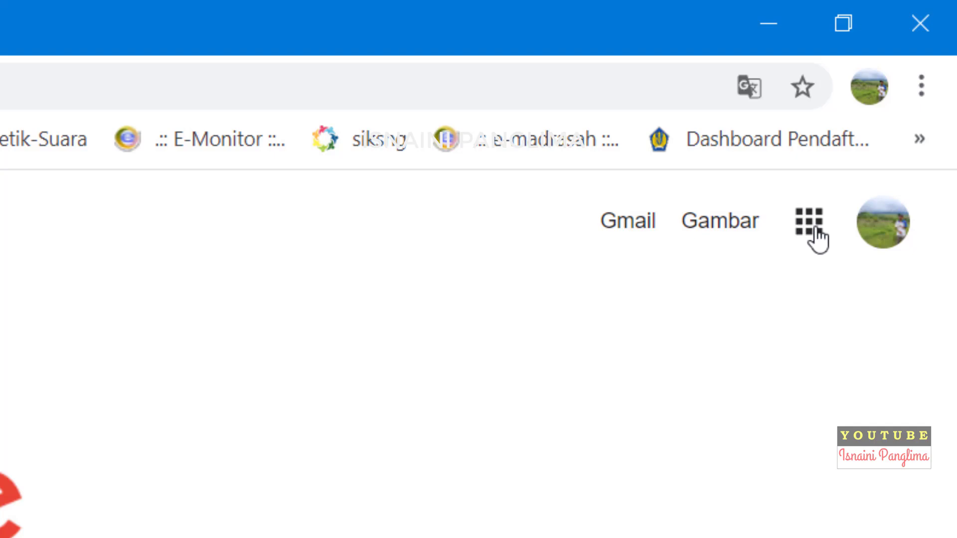
# Step: Open Google Translate (Terjemahan) from the Google apps grid
pyautogui.click(817, 230)
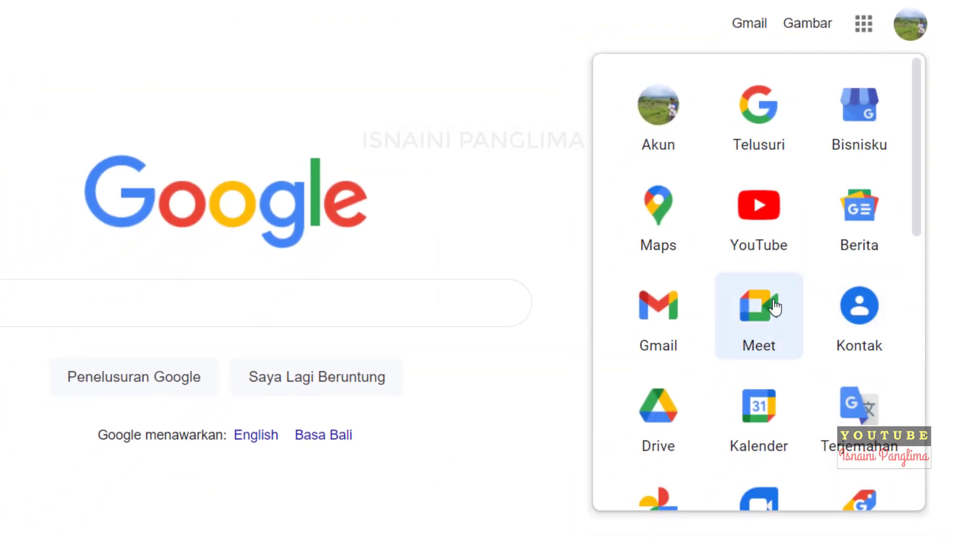
pyautogui.scroll(-2, 809, 288)
pyautogui.scroll(-2, 829, 342)
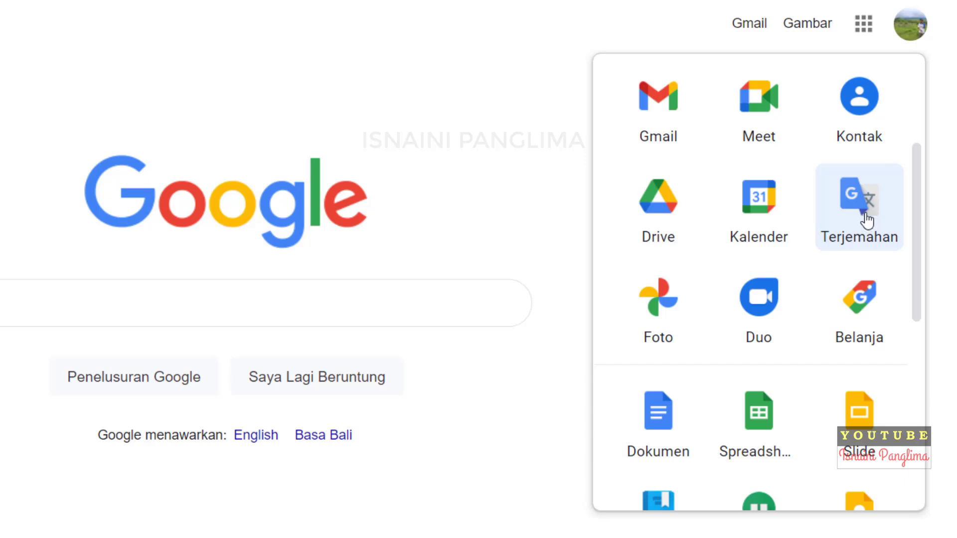
pyautogui.click(866, 214)
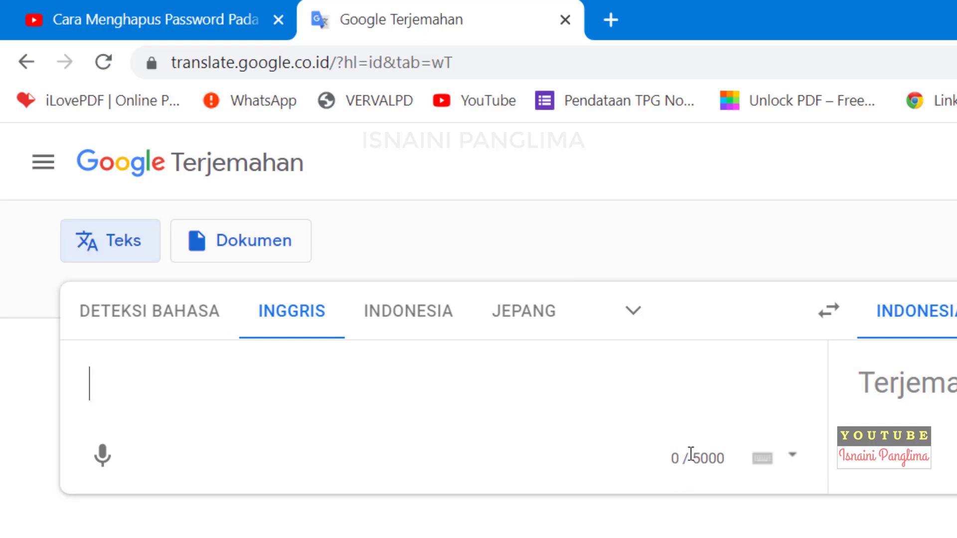
# Step: Select text in the Google Translate source box and return focus to it
pyautogui.moveTo(697, 456); pyautogui.dragTo(733, 459)
pyautogui.click(716, 464)
pyautogui.moveTo(697, 458); pyautogui.dragTo(728, 467)
pyautogui.click(729, 467)
# Step: Upload MAJAPAHIT KINGDOM.doc to Google Translate's Dokumen mode through Jelajahi komputer
pyautogui.click(243, 247)
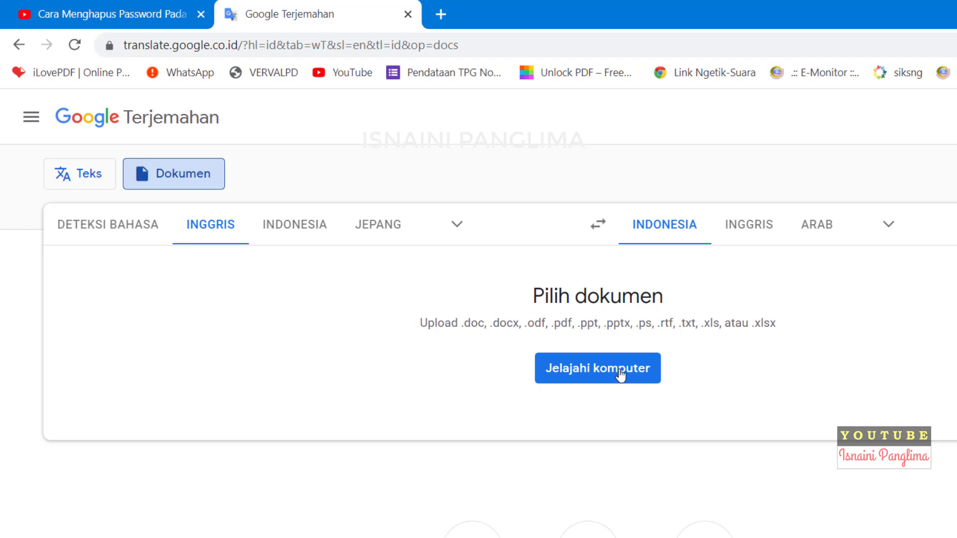
pyautogui.click(616, 378)
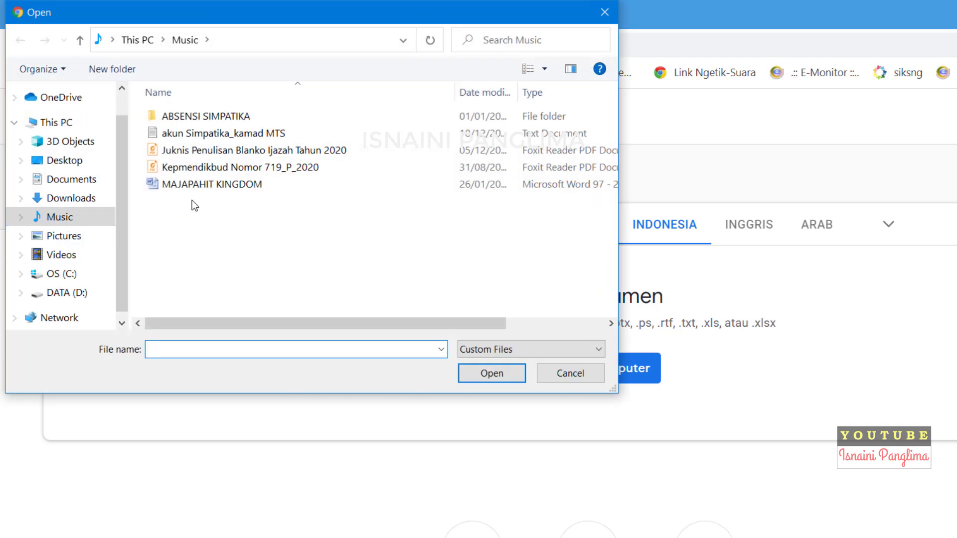
pyautogui.click(226, 185)
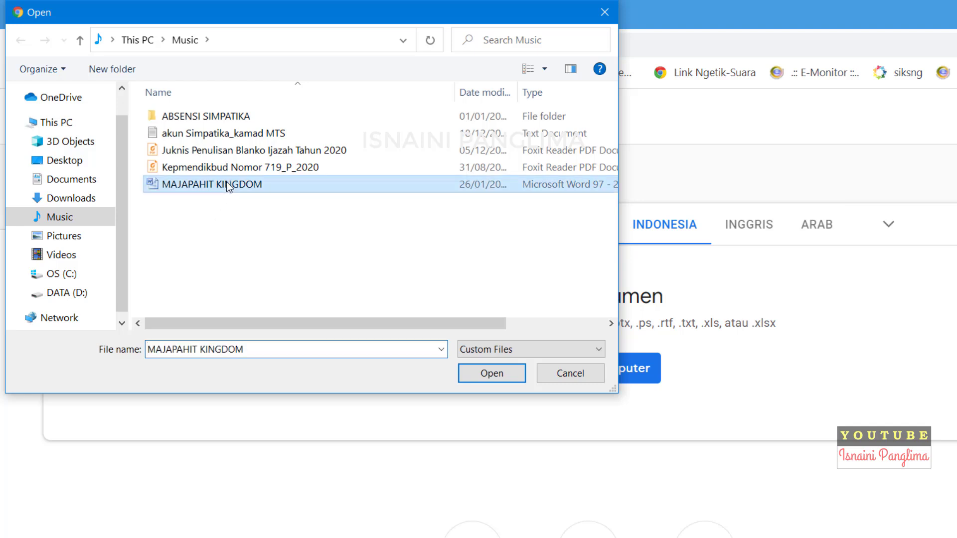
pyautogui.click(507, 375)
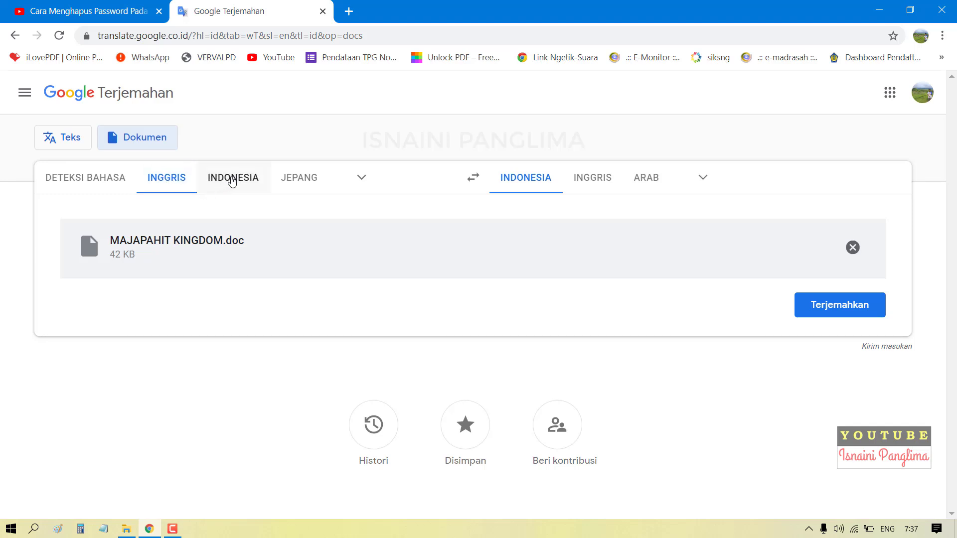
# Step: Keep English as source and Indonesian as target, then translate the document with Terjemahkan
pyautogui.click(232, 181)
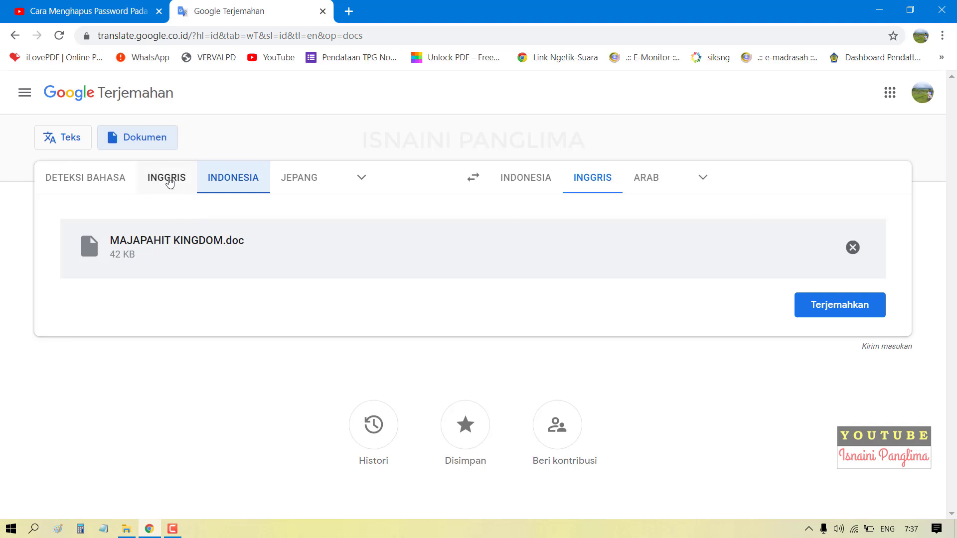
pyautogui.click(170, 182)
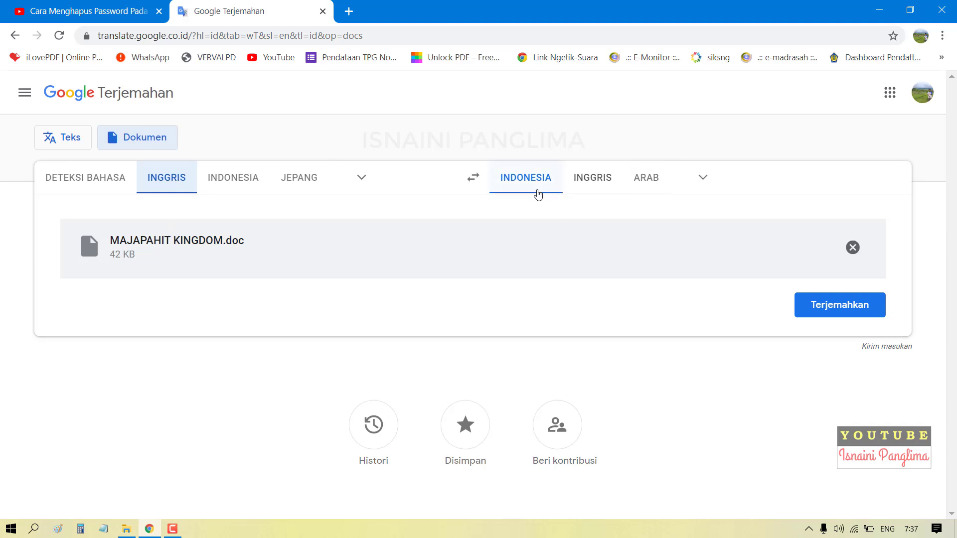
pyautogui.click(702, 179)
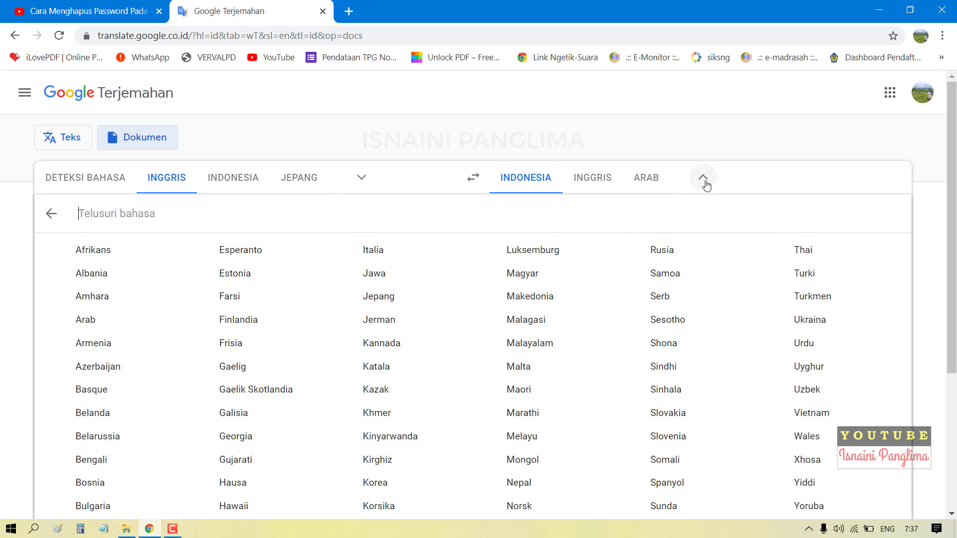
pyautogui.click(706, 184)
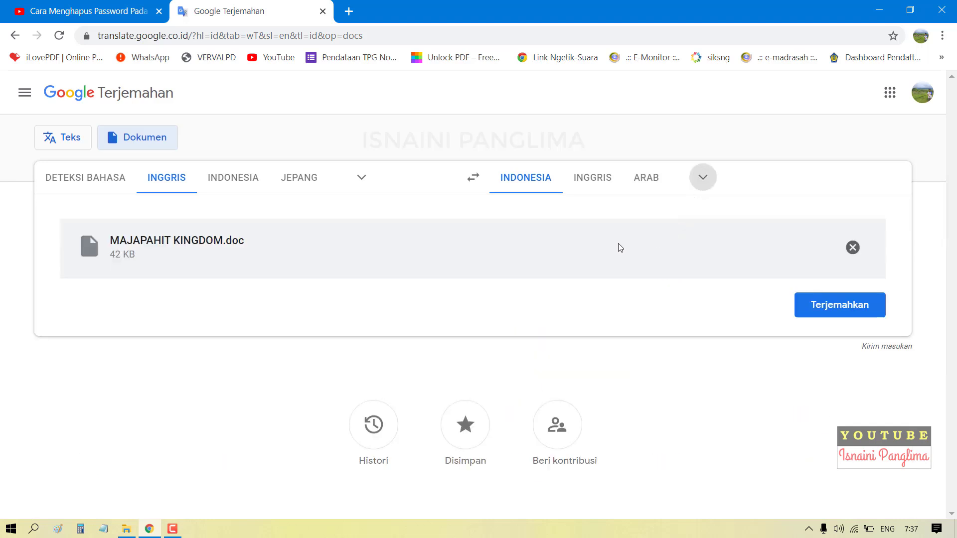
pyautogui.click(531, 185)
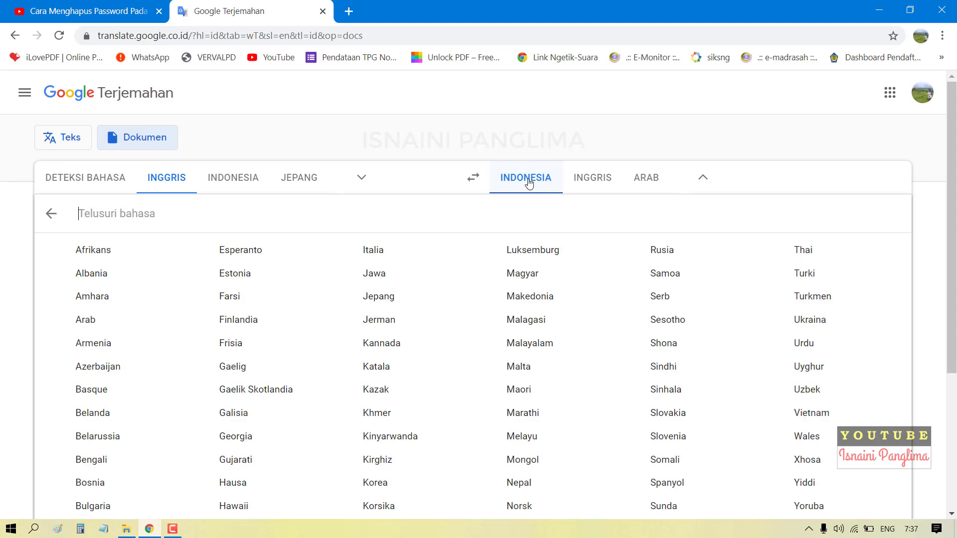
pyautogui.click(529, 182)
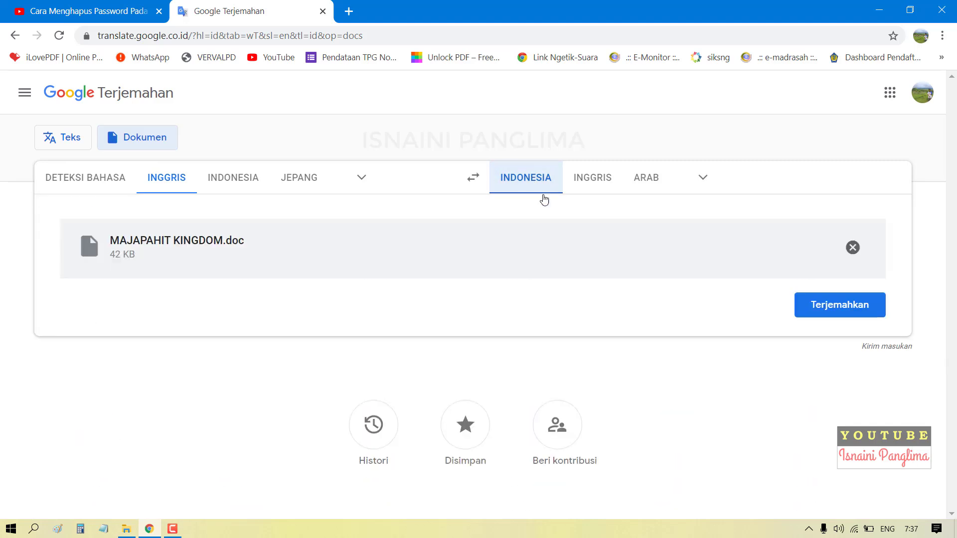
pyautogui.click(829, 306)
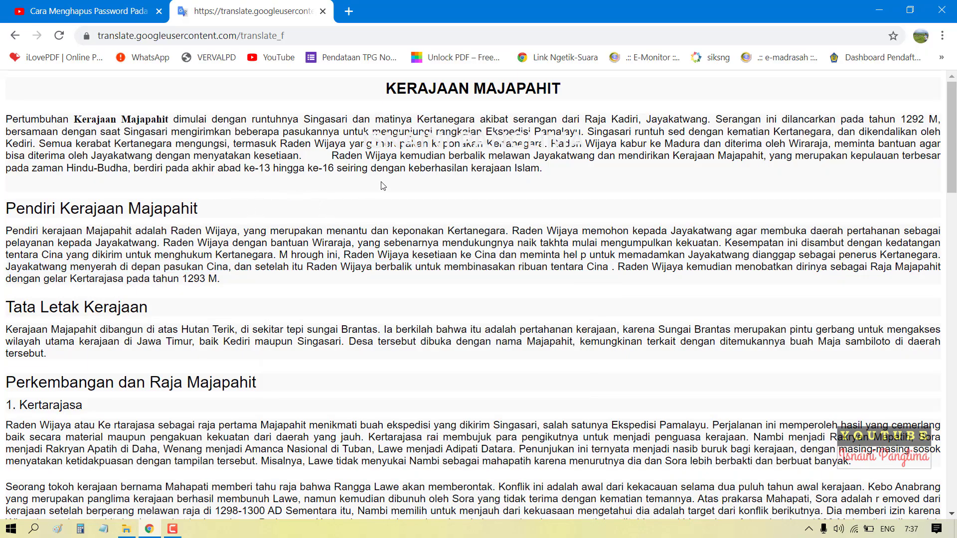
# Step: Select all the translated KERAJAAN MAJAPAHIT text and copy it
pyautogui.scroll(-5, 600, 225)
pyautogui.scroll(-5, 598, 277)
pyautogui.scroll(-5, 594, 279)
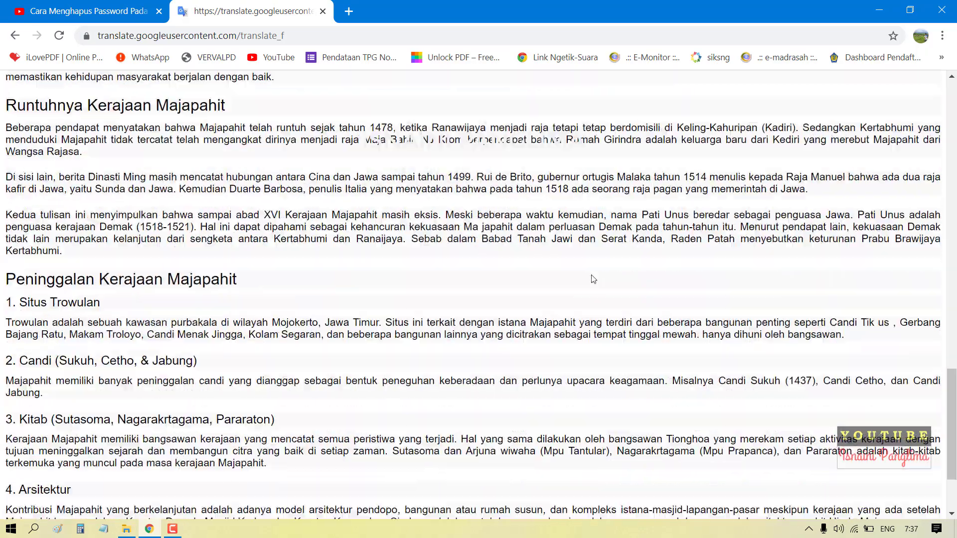
pyautogui.scroll(-3, 593, 280)
pyautogui.scroll(5, 594, 281)
pyautogui.scroll(5, 568, 269)
pyautogui.scroll(5, 543, 260)
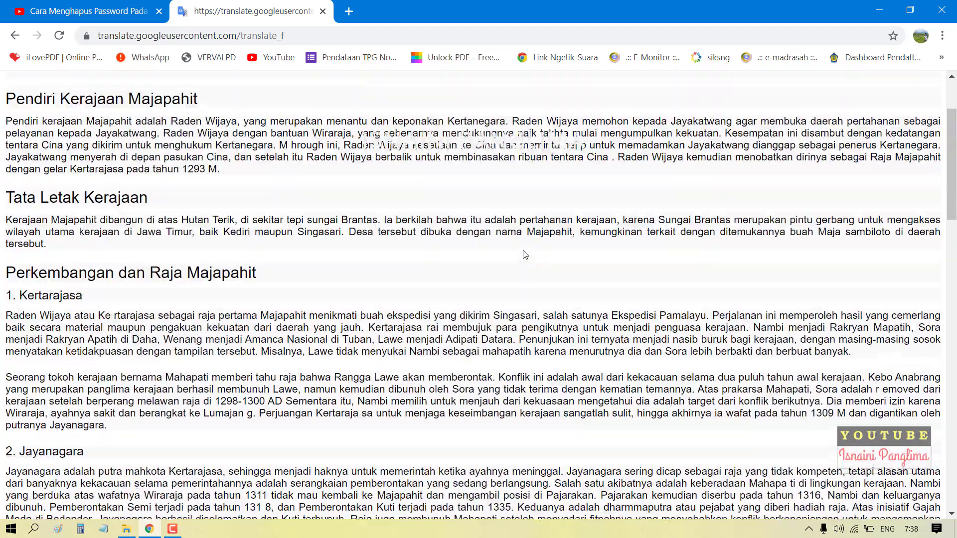
pyautogui.scroll(3, 516, 251)
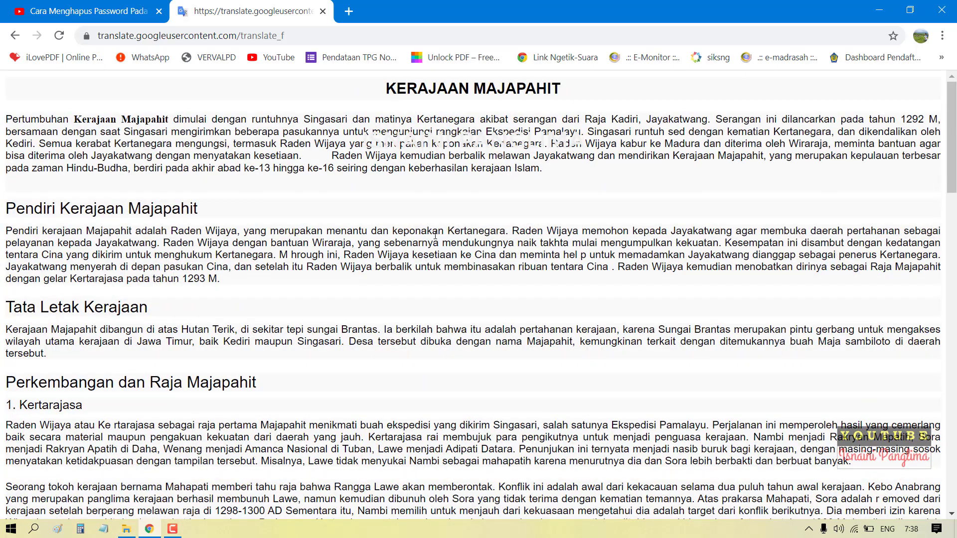
pyautogui.moveTo(389, 83); pyautogui.dragTo(733, 535)
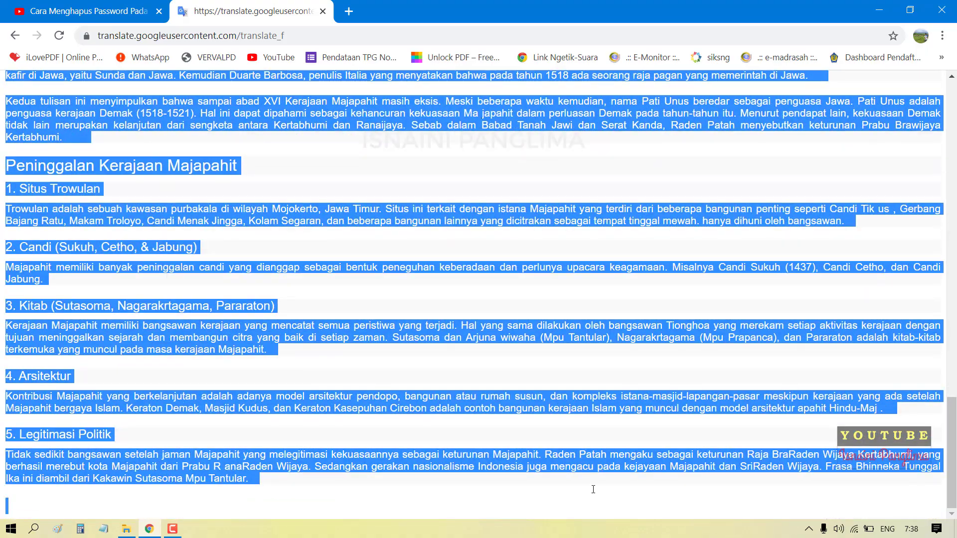
pyautogui.rightClick(229, 221)
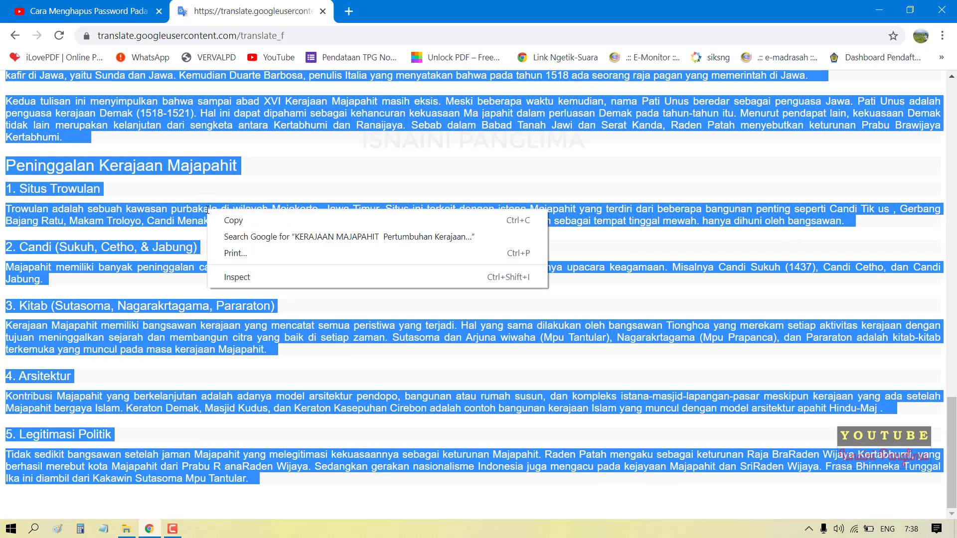
pyautogui.click(229, 221)
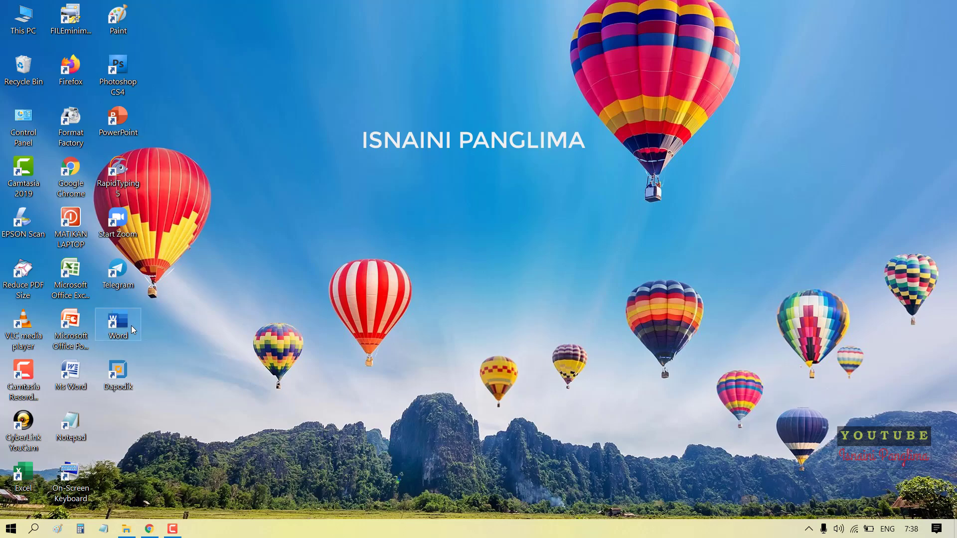
# Step: Paste the copied Indonesian article into a new blank Word document, keeping source formatting
pyautogui.doubleClick(131, 325)
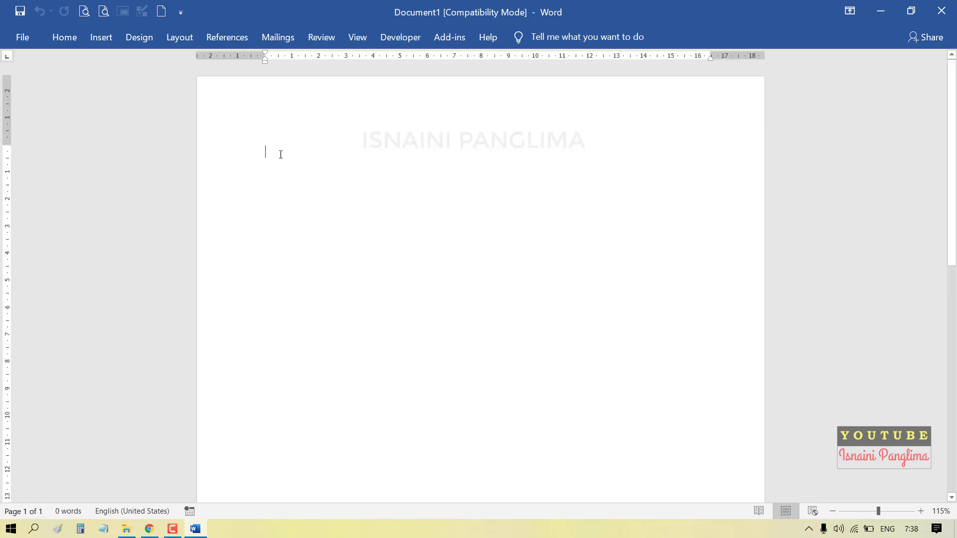
pyautogui.rightClick(280, 154)
pyautogui.click(309, 220)
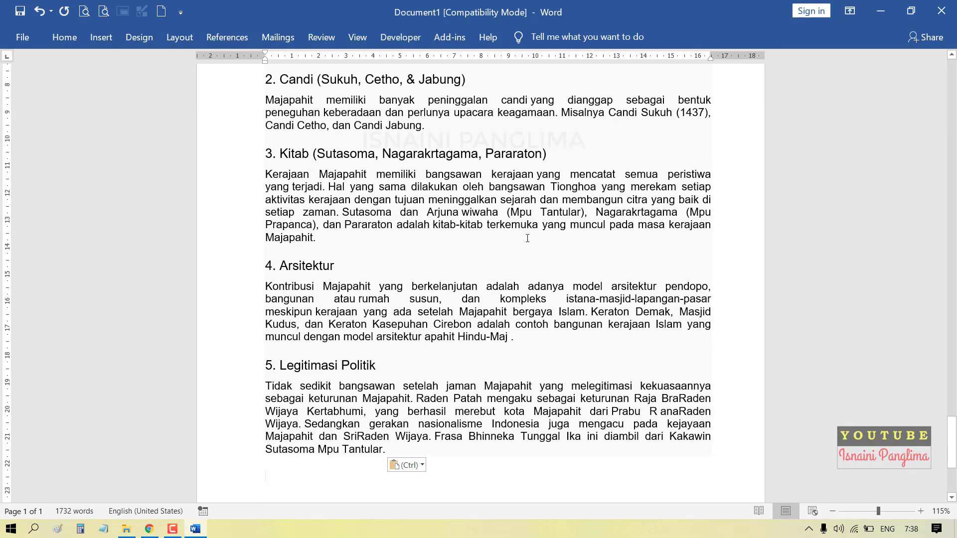
pyautogui.moveTo(952, 443); pyautogui.dragTo(953, 75)
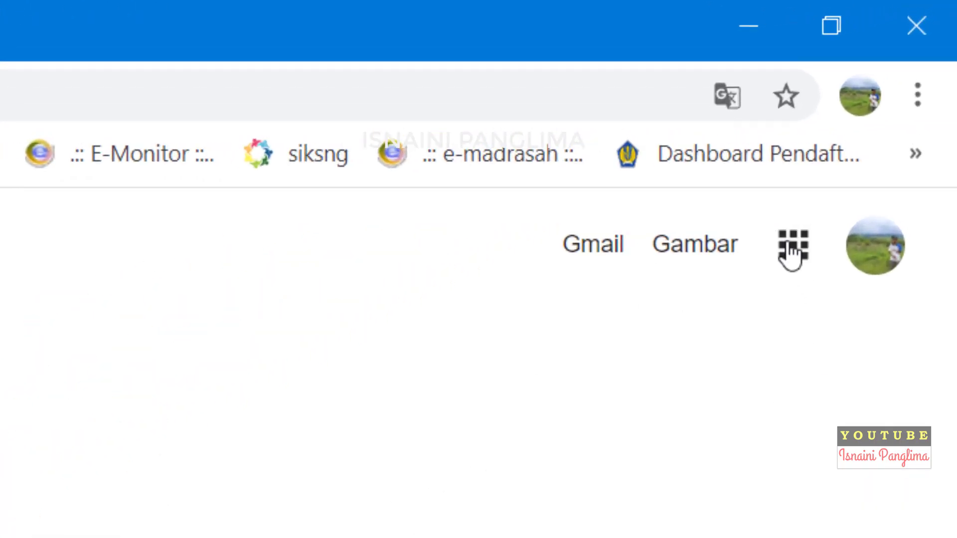
# Step: Create a blank Google Docs document via the Google apps Dokumen entry and Kosong template
pyautogui.click(896, 93)
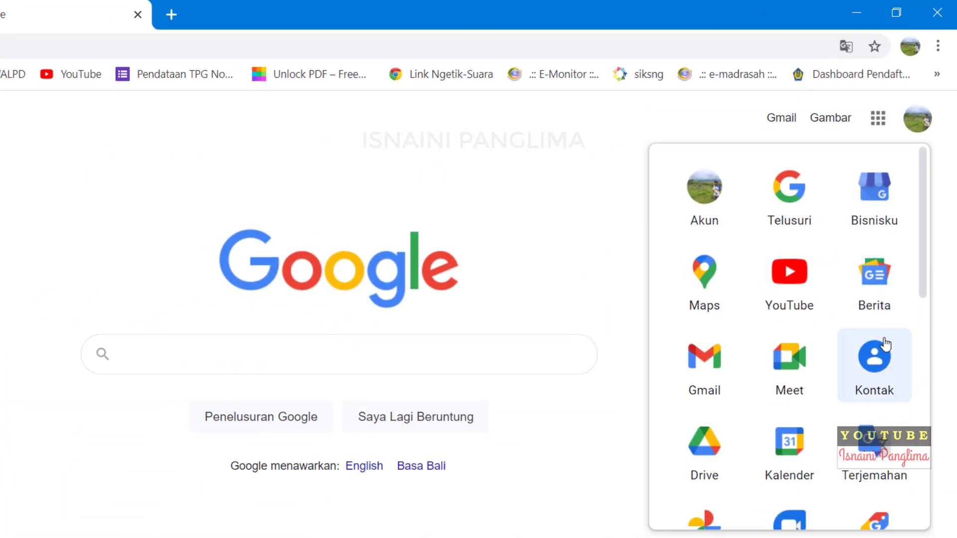
pyautogui.scroll(-3, 864, 393)
pyautogui.scroll(-2, 864, 392)
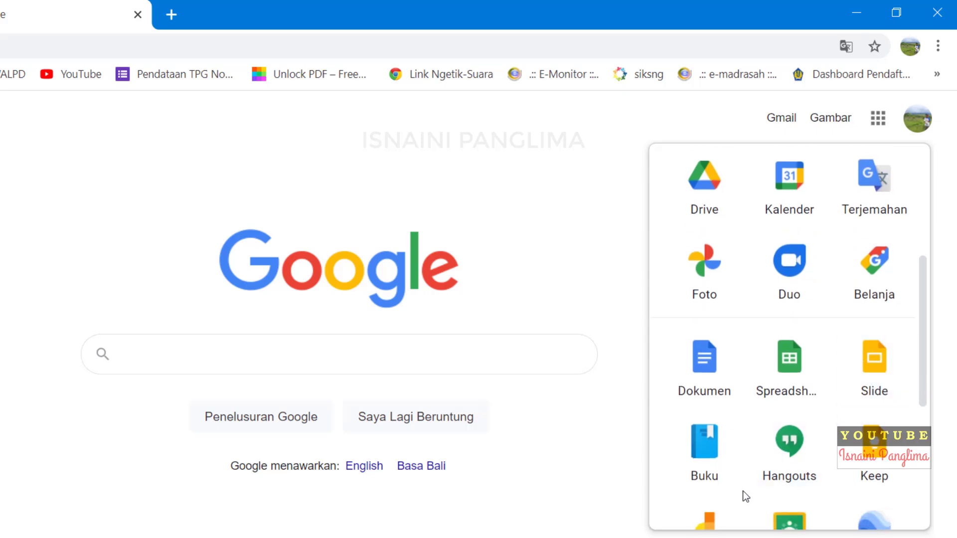
pyautogui.click(710, 368)
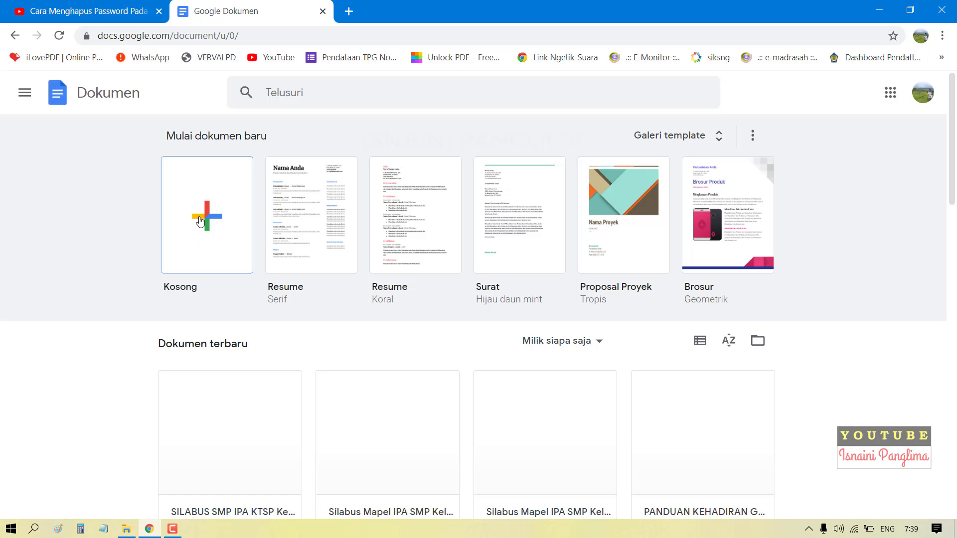
pyautogui.click(200, 221)
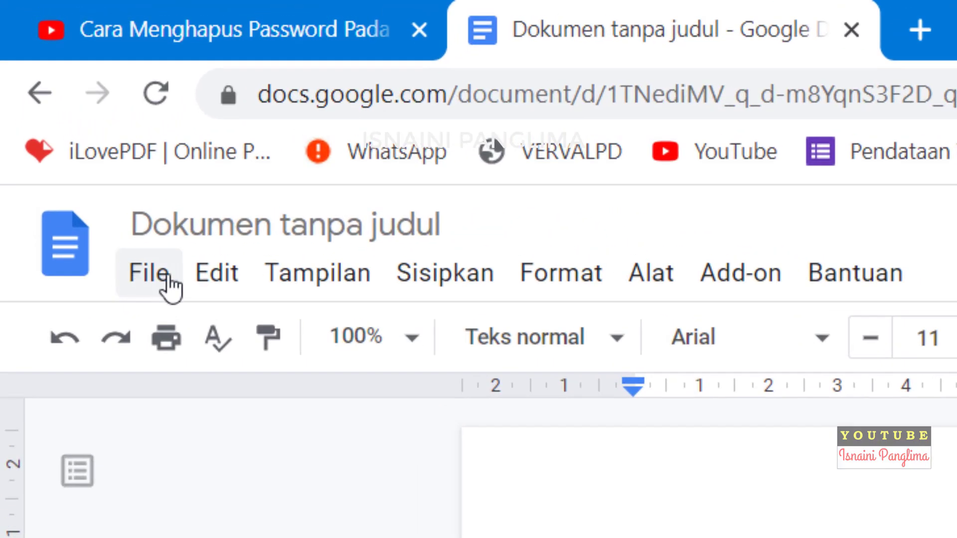
pyautogui.click(171, 287)
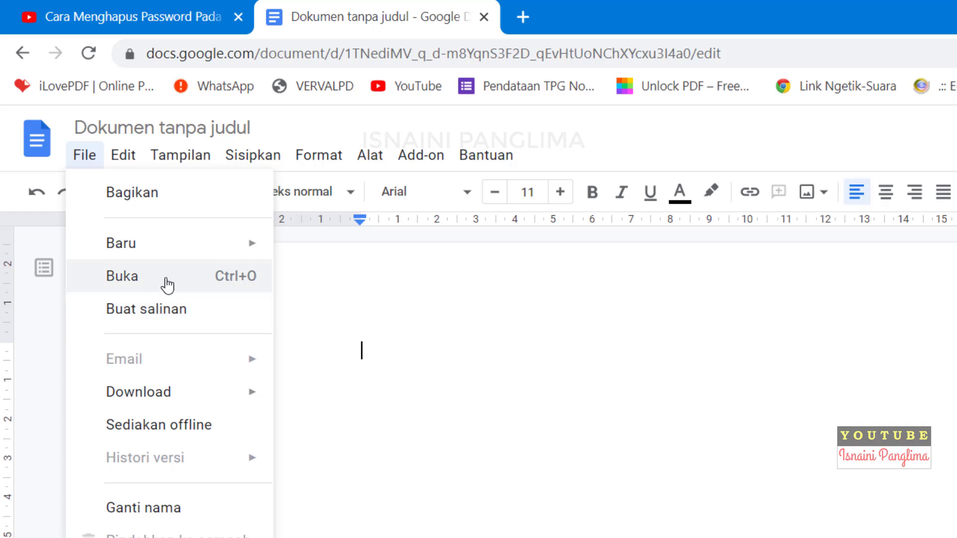
# Step: Upload MAJAPAHIT KINGDOM from the Music folder via File > Buka's Upload tab
pyautogui.click(167, 285)
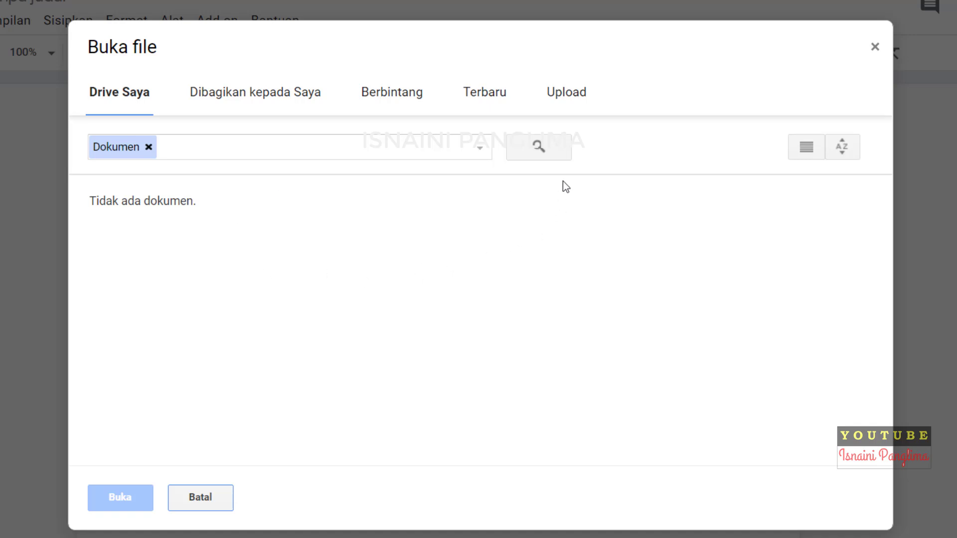
pyautogui.click(578, 102)
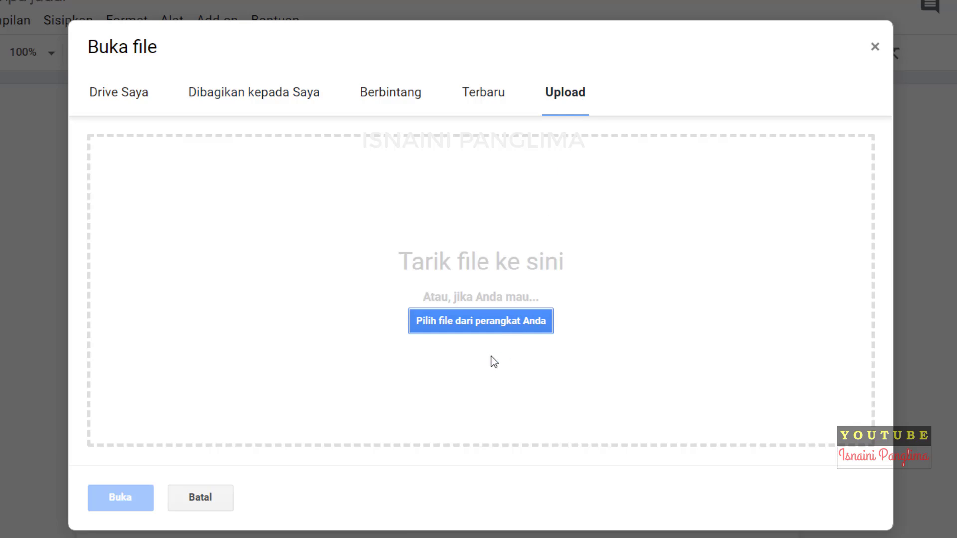
pyautogui.click(498, 322)
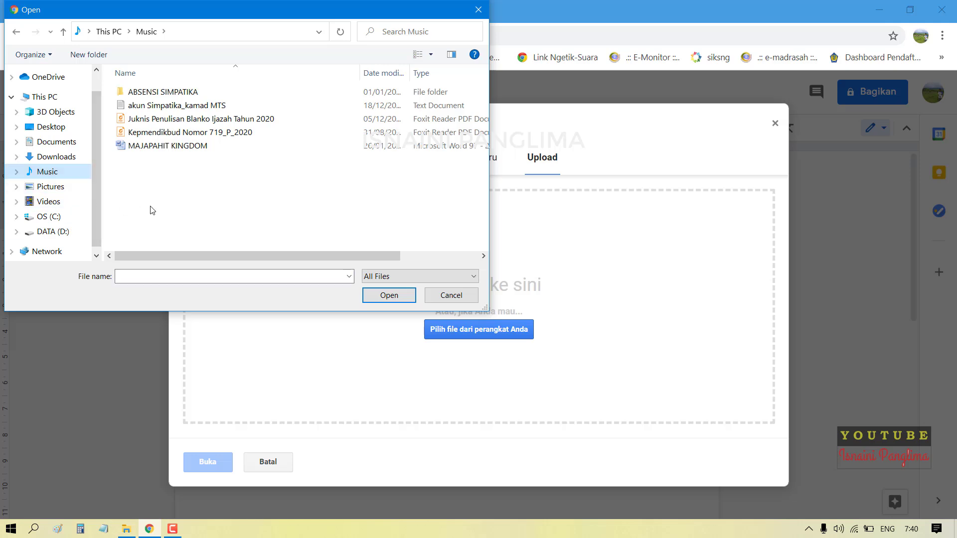
pyautogui.click(158, 149)
pyautogui.click(387, 298)
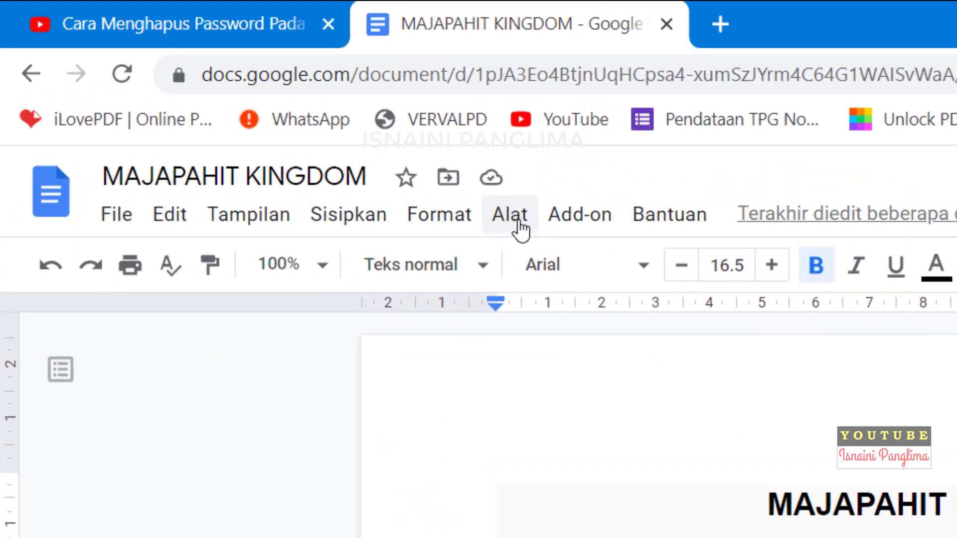
# Step: Start Alat > Terjemahkan dokumen and title the translated copy HASIL TERJEMAHAN
pyautogui.click(518, 224)
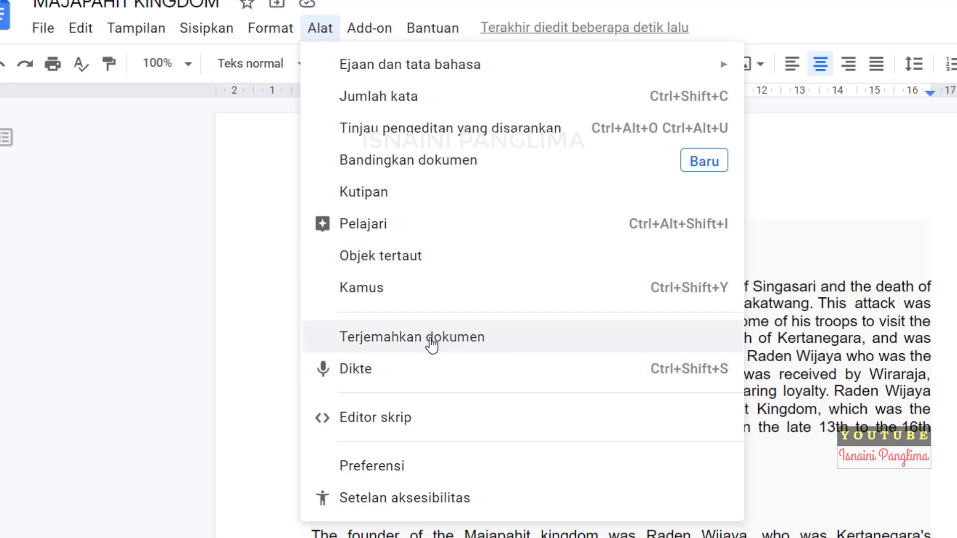
pyautogui.click(433, 344)
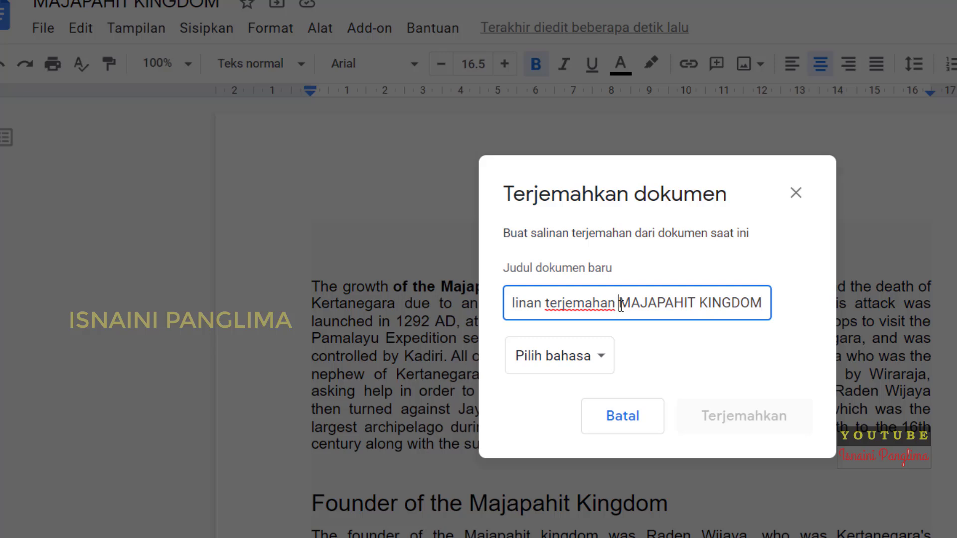
pyautogui.tripleClick(620, 305)
pyautogui.write('H')
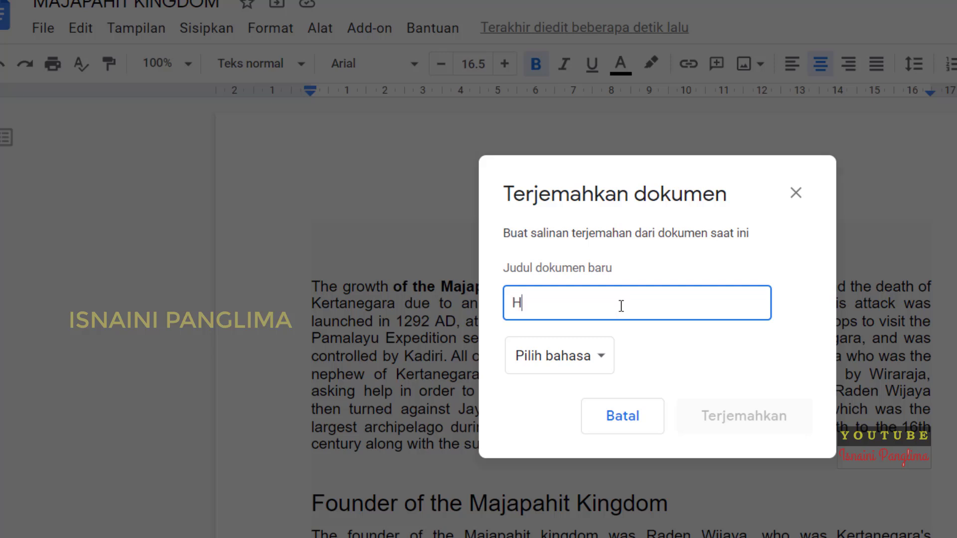
pyautogui.write('ASIL TERJEMA')
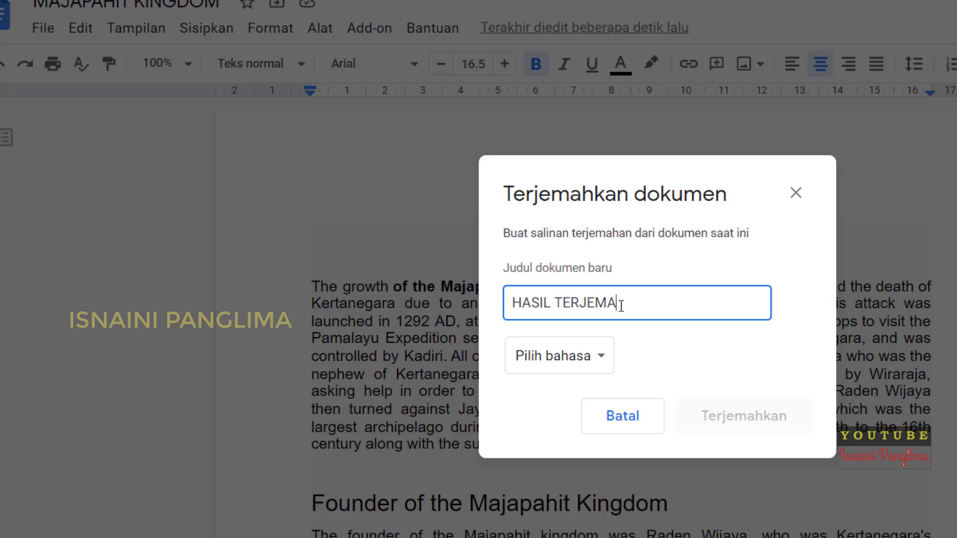
pyautogui.write('HAN')
# Step: Choose Indonesia as the target language and create the translated copy
pyautogui.click(600, 367)
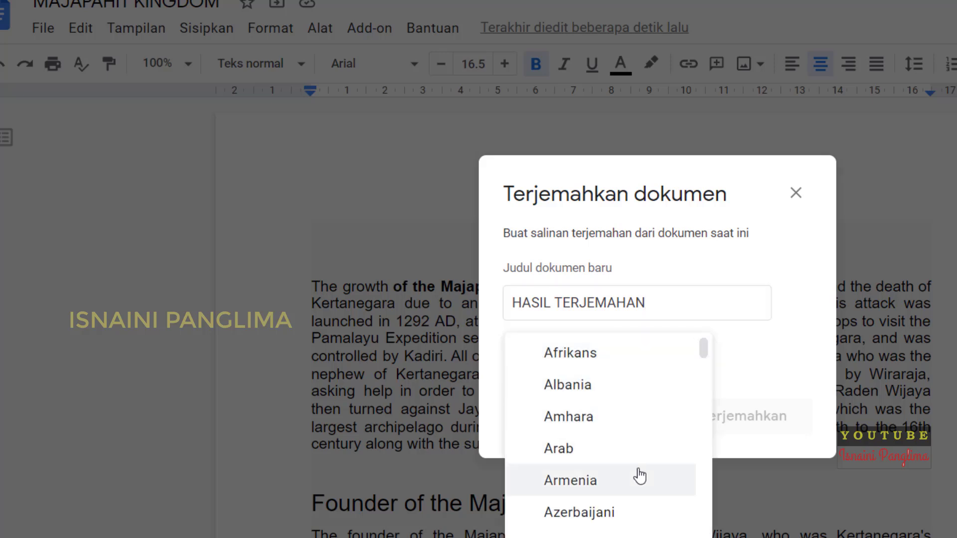
pyautogui.scroll(-3, 637, 482)
pyautogui.scroll(-2, 637, 482)
pyautogui.scroll(-3, 637, 484)
pyautogui.scroll(-3, 637, 485)
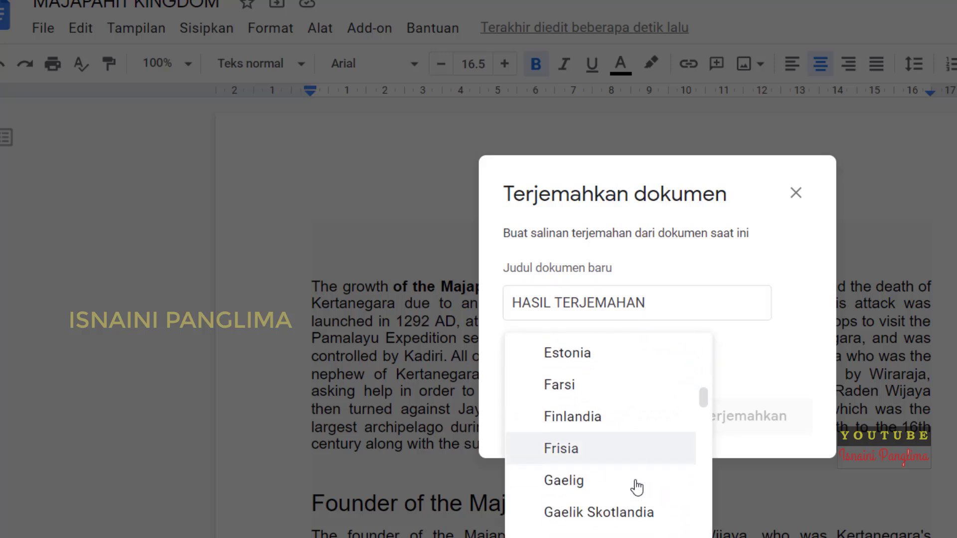
pyautogui.scroll(-3, 637, 486)
pyautogui.scroll(-4, 633, 486)
pyautogui.scroll(-3, 632, 487)
pyautogui.scroll(2, 613, 476)
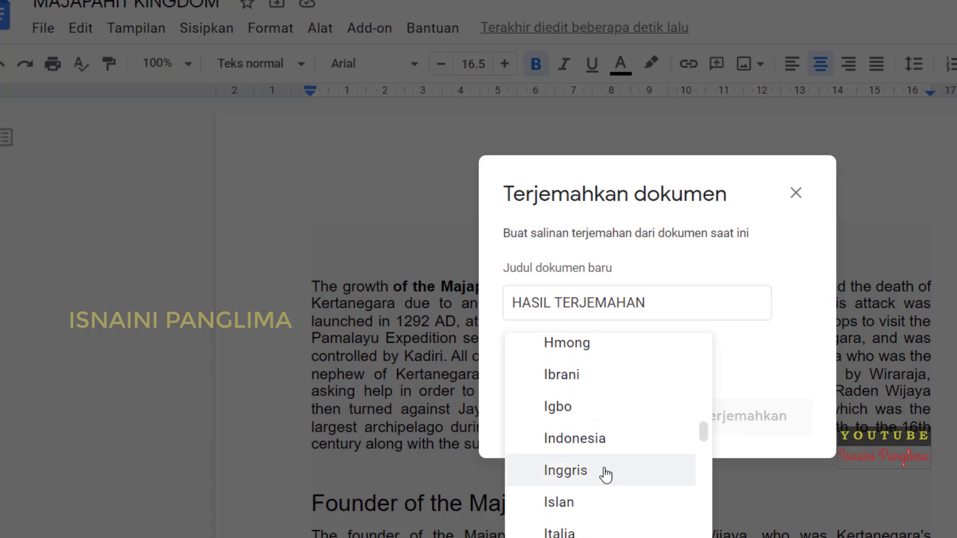
pyautogui.click(587, 437)
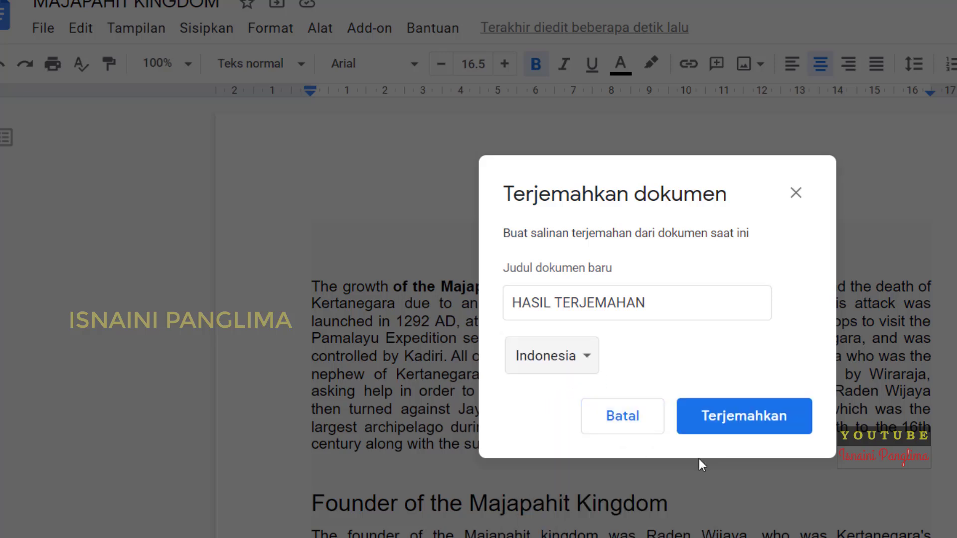
pyautogui.click(758, 424)
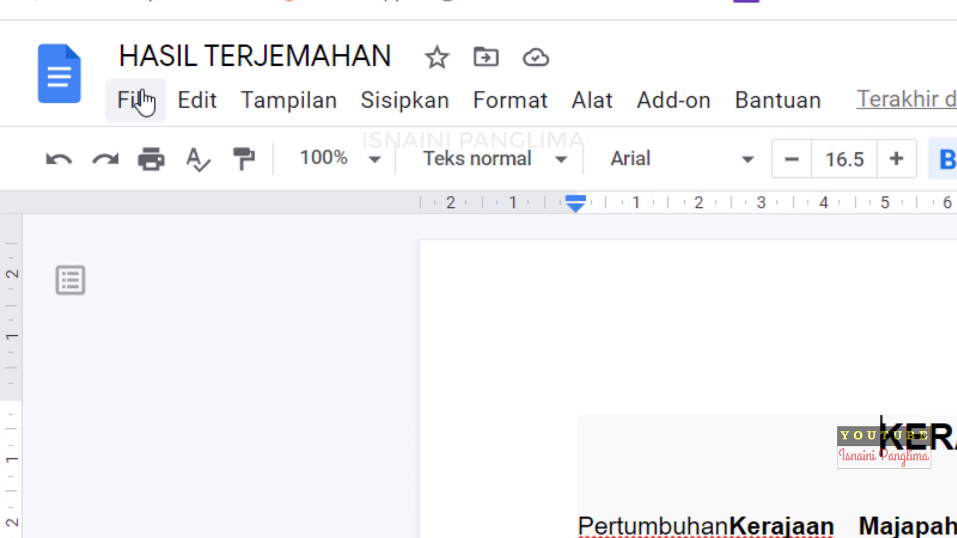
# Step: Download HASIL TERJEMAHAN as a Microsoft Word (.docx) file
pyautogui.click(59, 103)
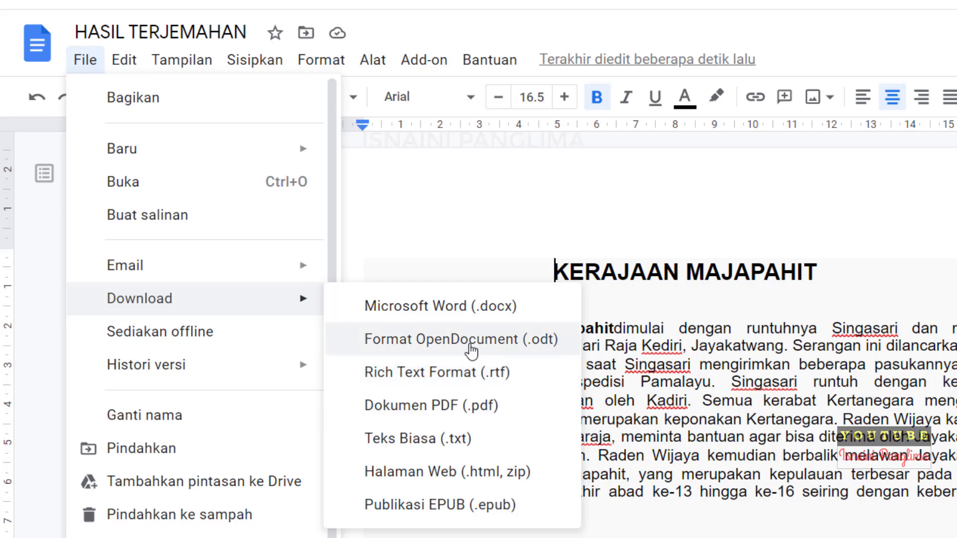
pyautogui.click(515, 311)
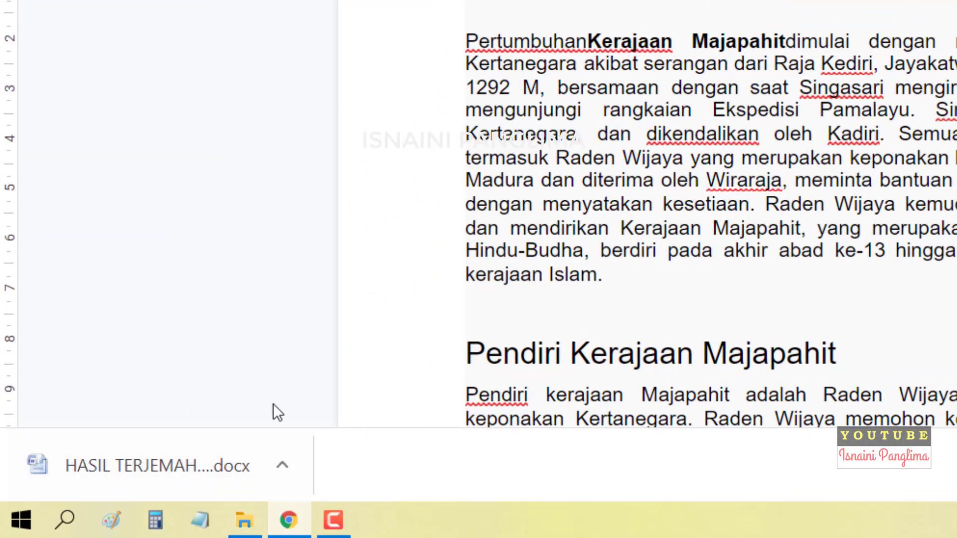
# Step: Open the downloaded HASIL TERJEMAHAN file in Word from its download folder
pyautogui.click(282, 471)
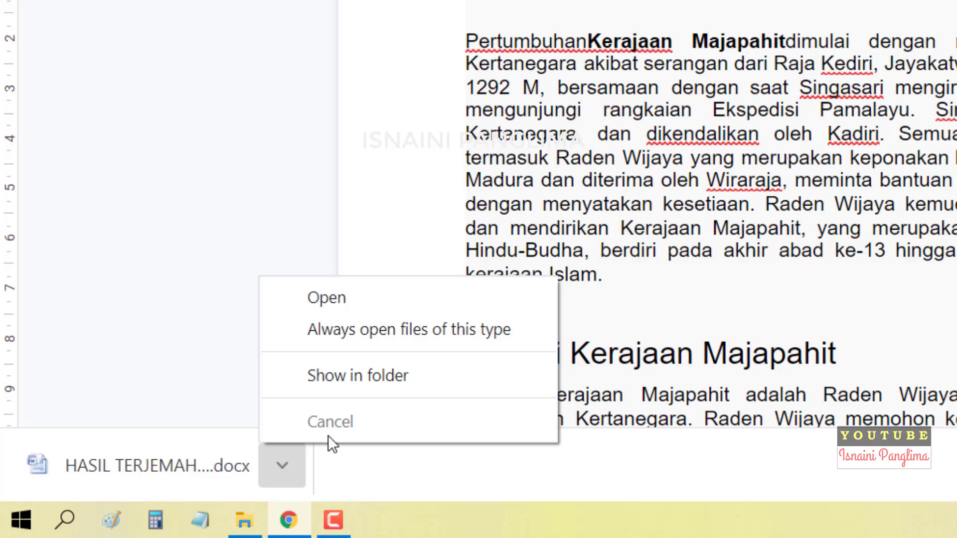
pyautogui.click(373, 381)
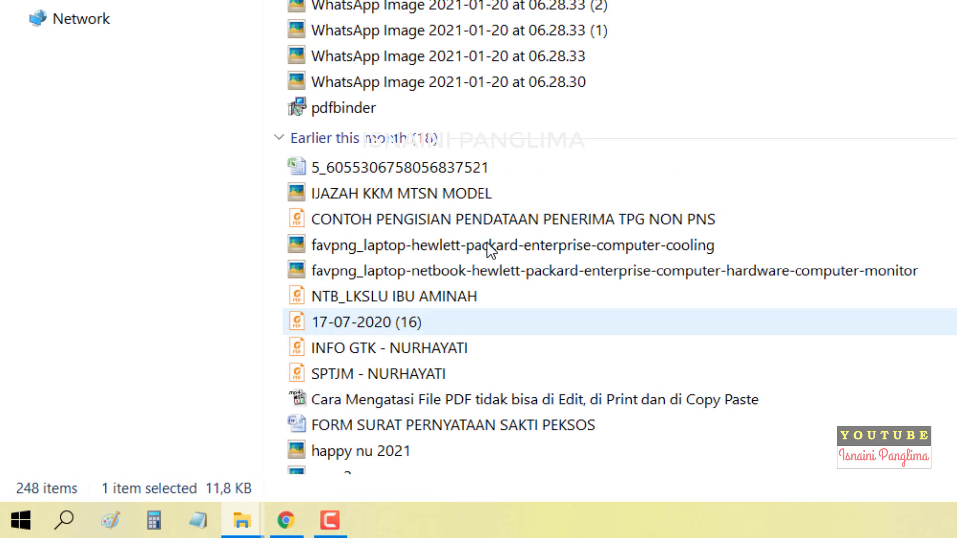
pyautogui.doubleClick(240, 98)
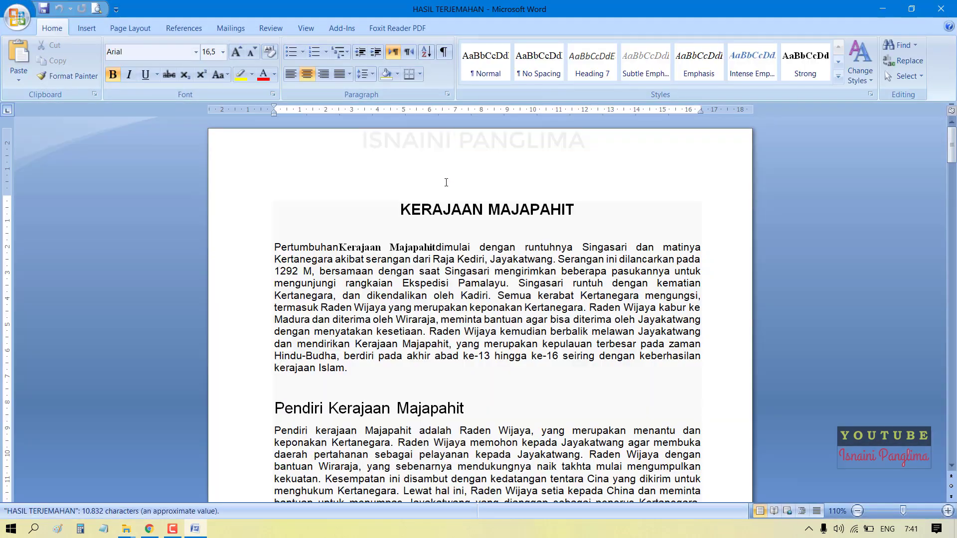
# Step: Open the original MAJAPAHIT KINGDOM document from the Music folder
pyautogui.click(126, 529)
pyautogui.click(90, 484)
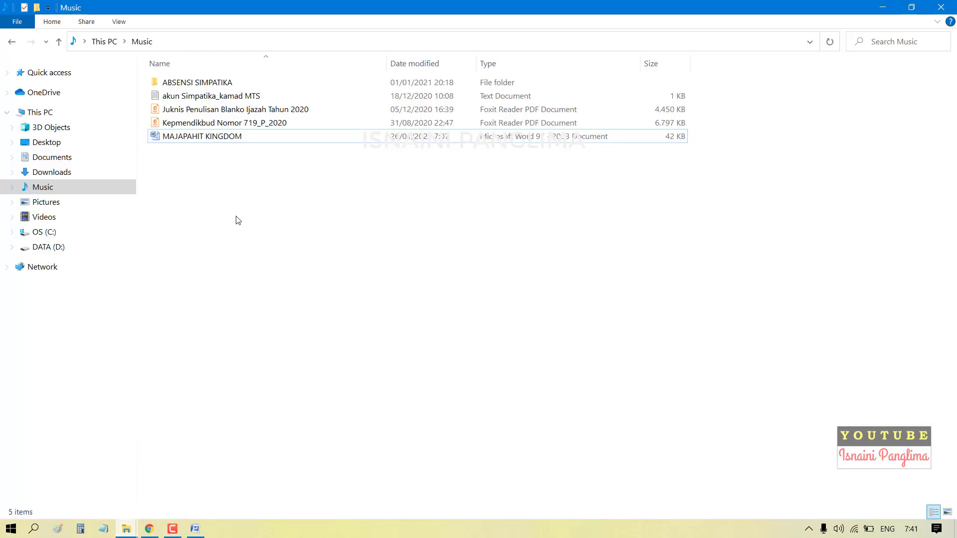
pyautogui.doubleClick(219, 136)
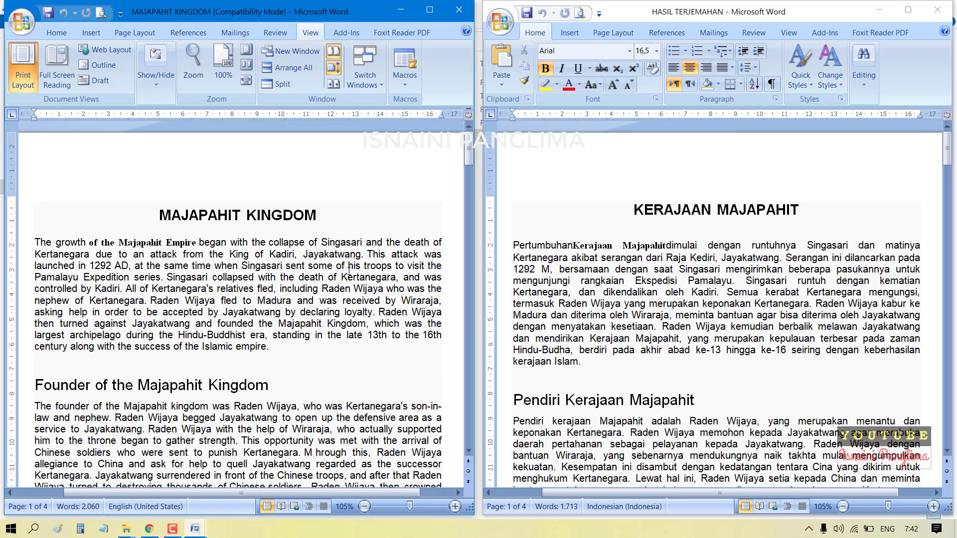
pyautogui.scroll(-1, 338, 257)
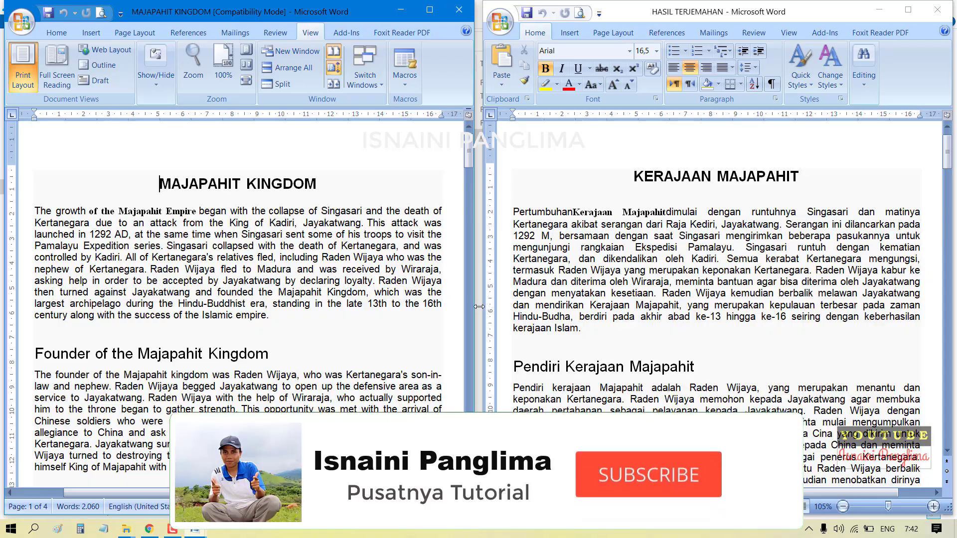
pyautogui.scroll(-2, 559, 326)
pyautogui.scroll(-4, 578, 339)
pyautogui.scroll(-5, 609, 342)
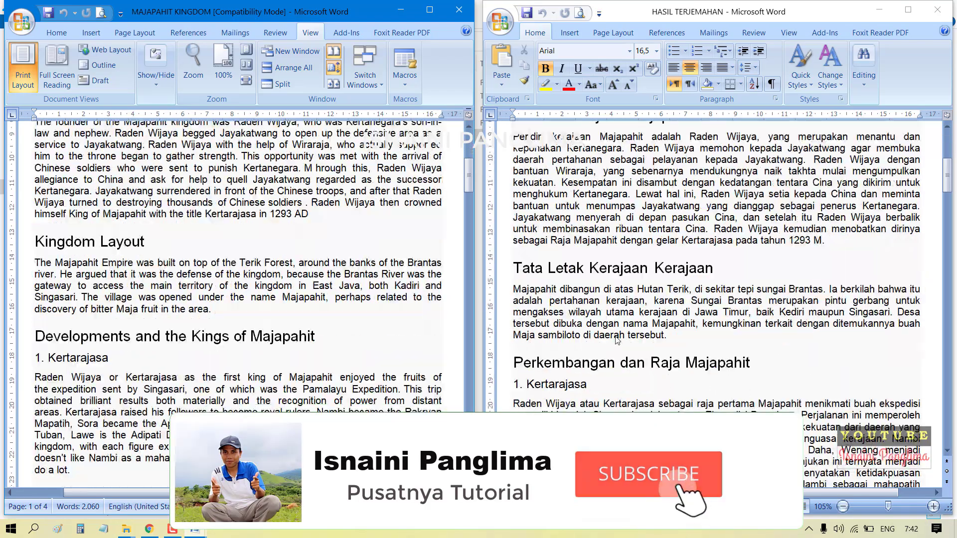
pyautogui.scroll(-2, 618, 337)
pyautogui.scroll(-6, 618, 337)
pyautogui.scroll(-5, 621, 339)
pyautogui.scroll(-7, 624, 340)
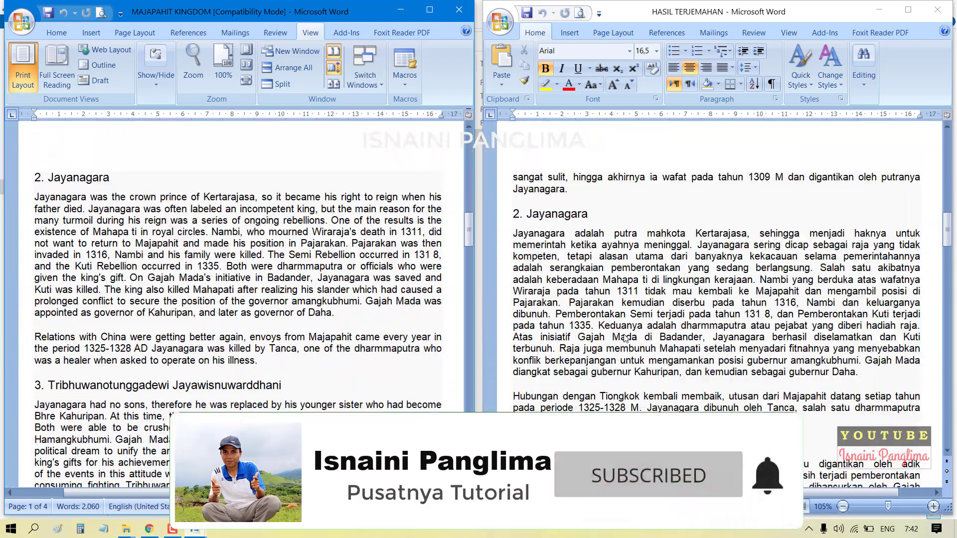
pyautogui.scroll(-1, 626, 342)
pyautogui.scroll(-3, 626, 339)
pyautogui.scroll(-4, 618, 343)
pyautogui.scroll(-4, 611, 347)
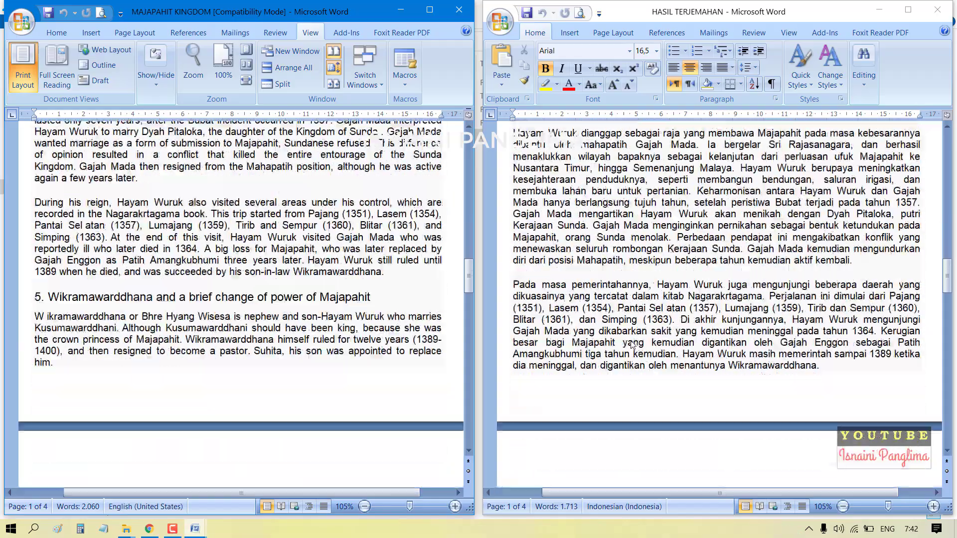
pyautogui.scroll(-5, 602, 354)
pyautogui.scroll(-4, 601, 354)
pyautogui.scroll(-6, 613, 356)
pyautogui.scroll(-4, 628, 358)
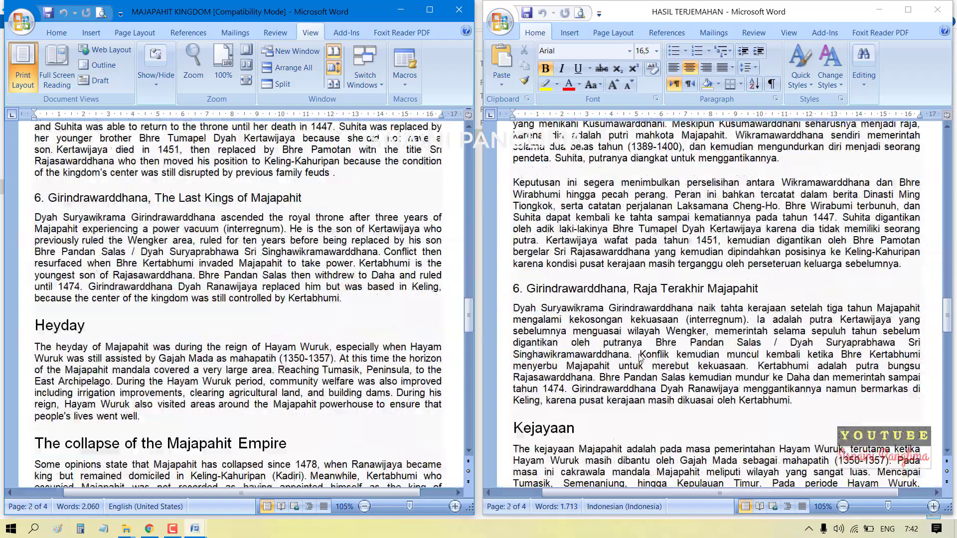
pyautogui.scroll(-2, 643, 360)
pyautogui.scroll(-6, 643, 360)
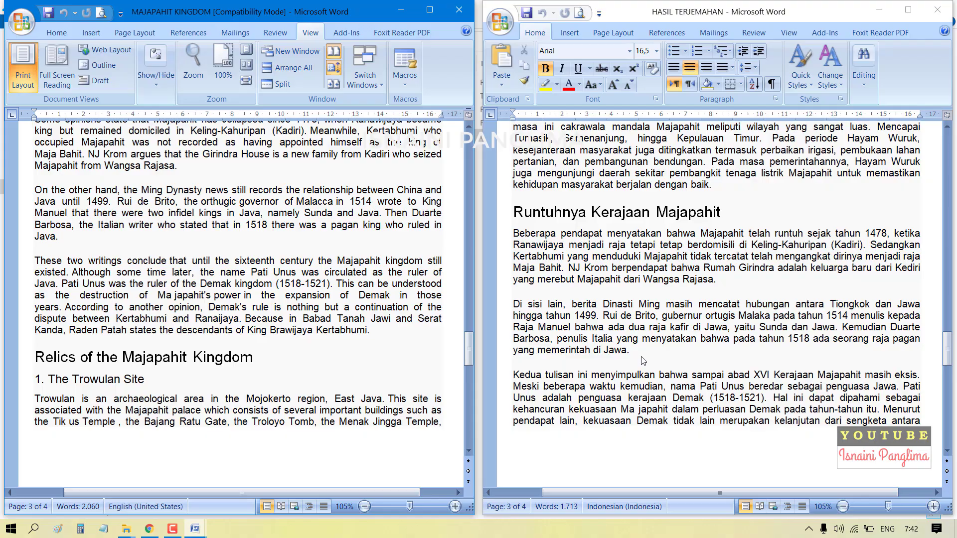
pyautogui.scroll(-2, 643, 360)
pyautogui.scroll(-6, 645, 359)
pyautogui.scroll(-7, 646, 357)
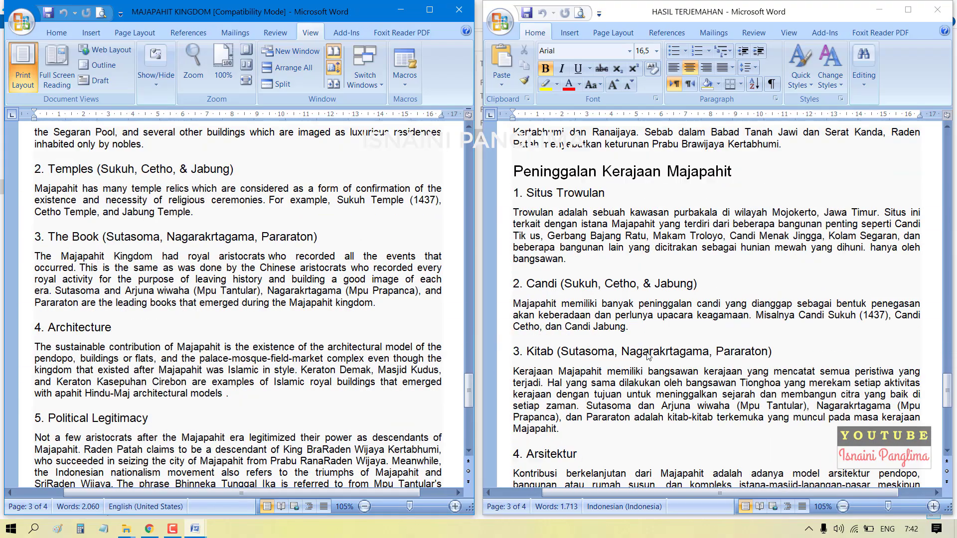
pyautogui.scroll(-5, 648, 356)
pyautogui.scroll(-2, 648, 357)
pyautogui.scroll(-3, 649, 358)
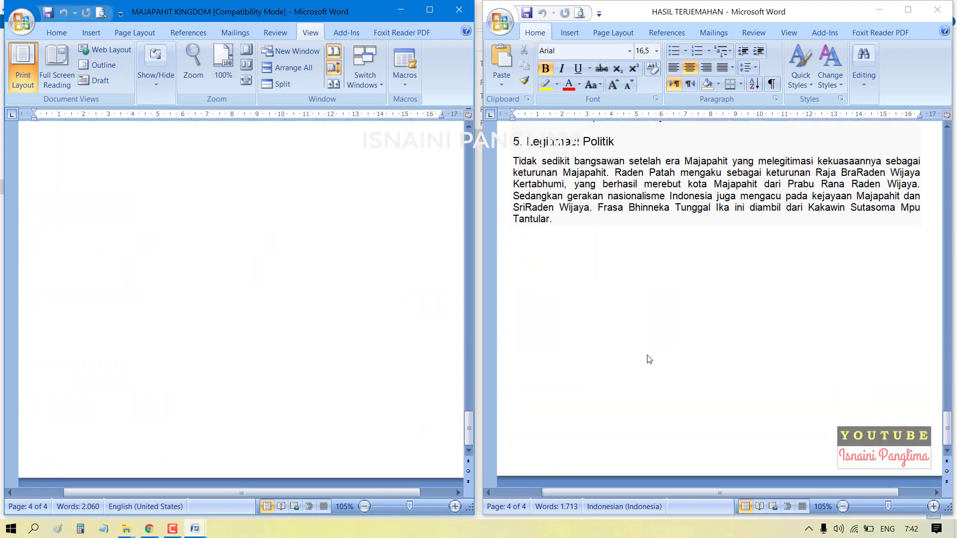
pyautogui.scroll(7, 649, 359)
pyautogui.scroll(4, 649, 358)
pyautogui.scroll(9, 650, 356)
pyautogui.scroll(3, 649, 355)
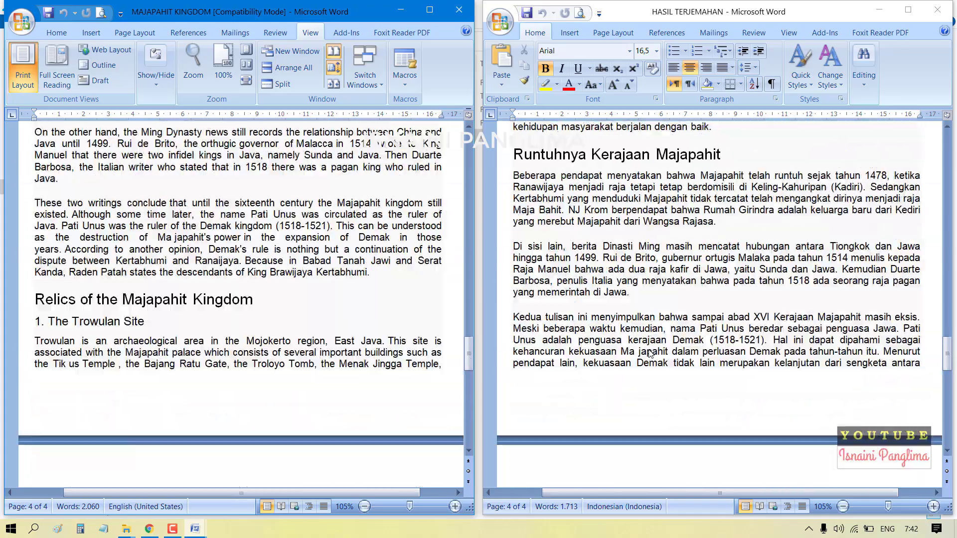
pyautogui.scroll(3, 649, 354)
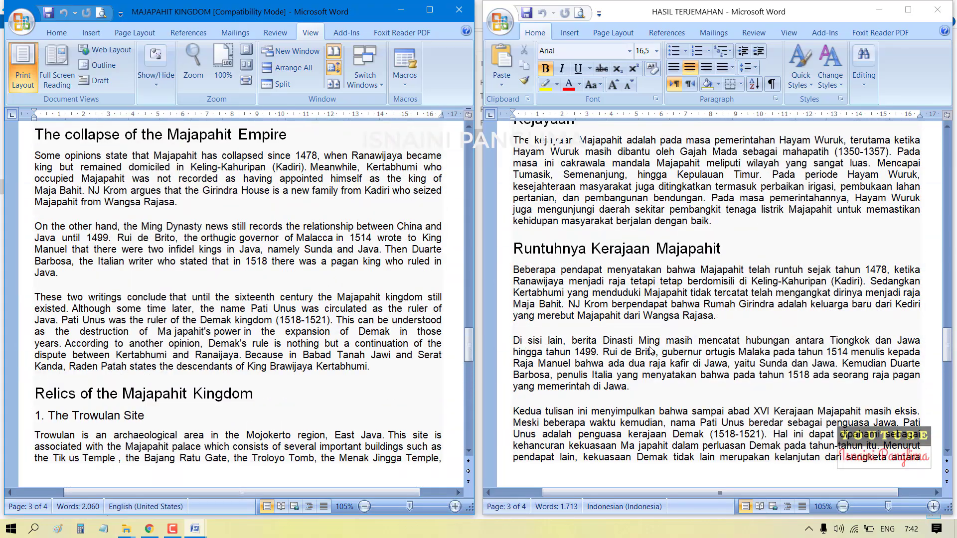
pyautogui.scroll(6, 651, 350)
pyautogui.scroll(3, 654, 346)
pyautogui.scroll(6, 654, 343)
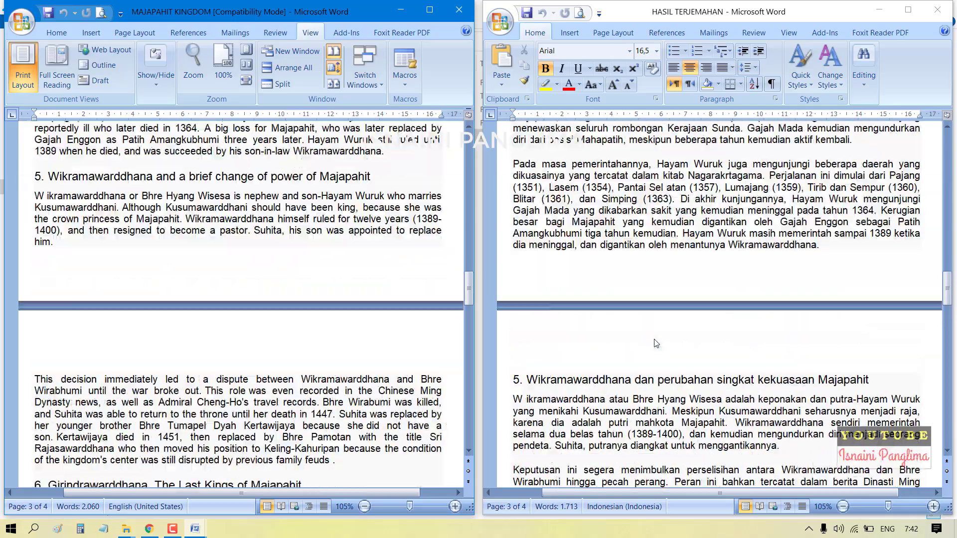
pyautogui.scroll(8, 648, 343)
pyautogui.scroll(9, 640, 342)
pyautogui.scroll(5, 631, 341)
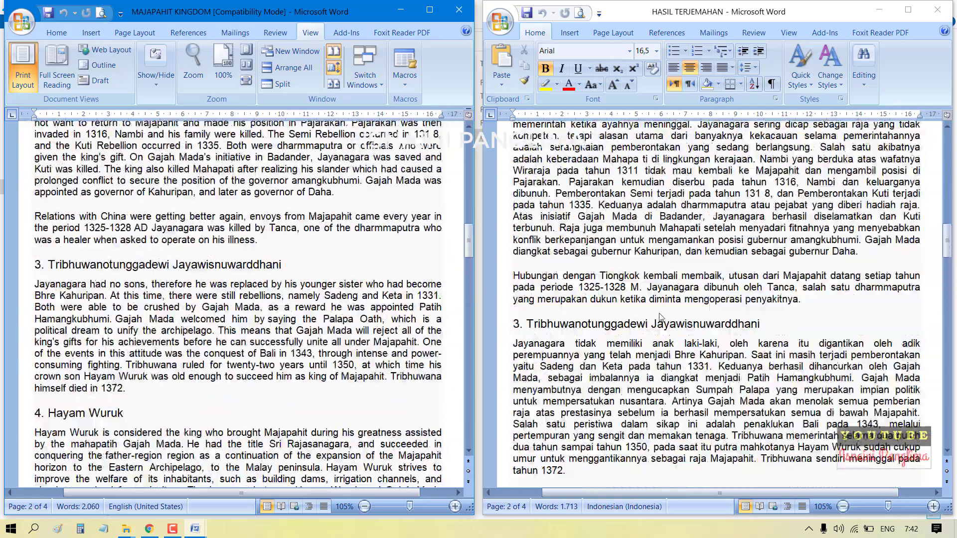
pyautogui.scroll(4, 777, 319)
pyautogui.scroll(5, 776, 320)
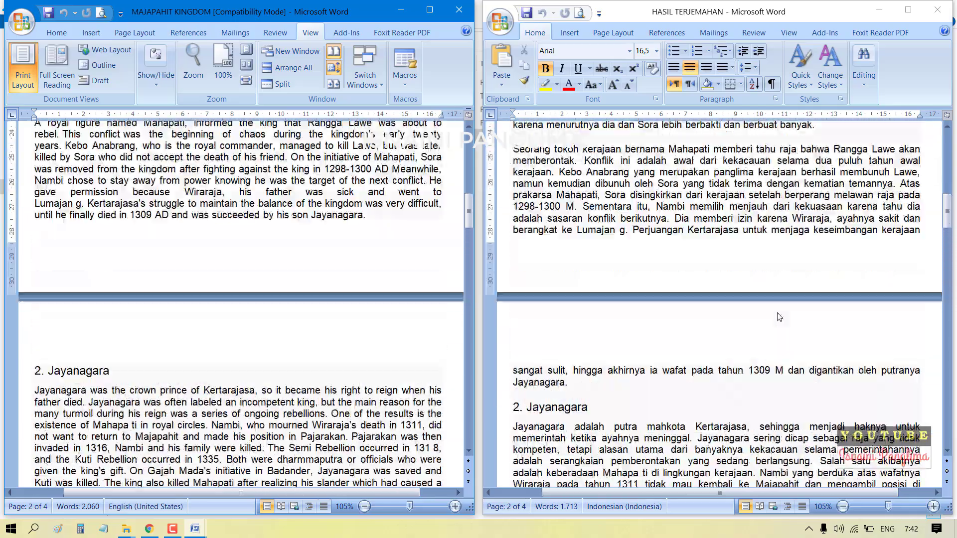
pyautogui.scroll(5, 777, 319)
pyautogui.scroll(5, 779, 318)
pyautogui.scroll(3, 779, 317)
pyautogui.scroll(3, 779, 318)
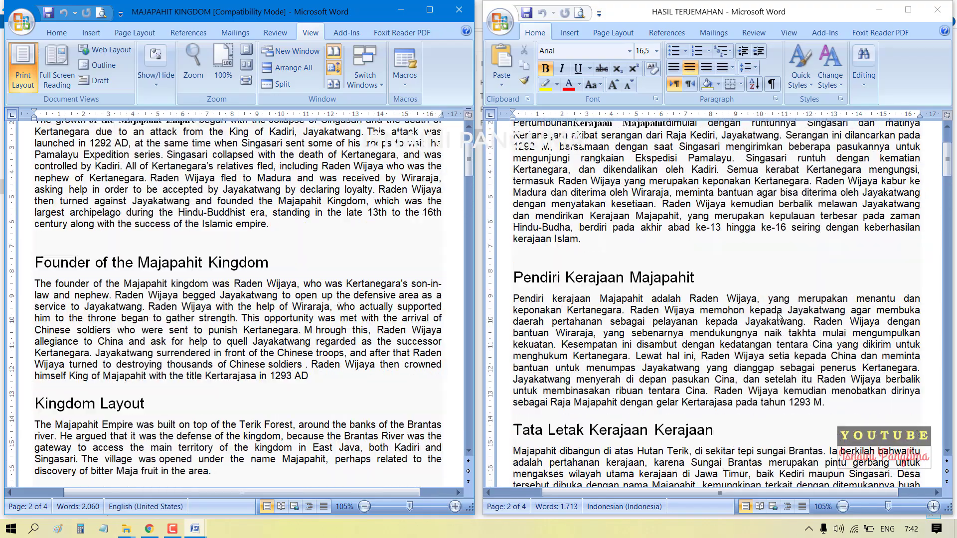
pyautogui.scroll(3, 779, 317)
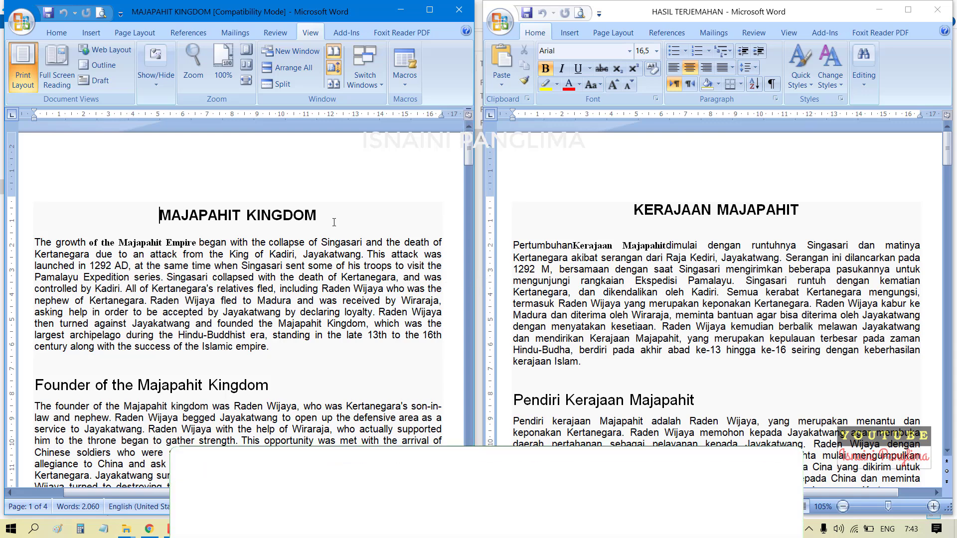
# Step: Scroll both synced Word documents down to the Developments and the Kings of Majapahit section
pyautogui.scroll(-4, 590, 310)
pyautogui.scroll(-2, 590, 310)
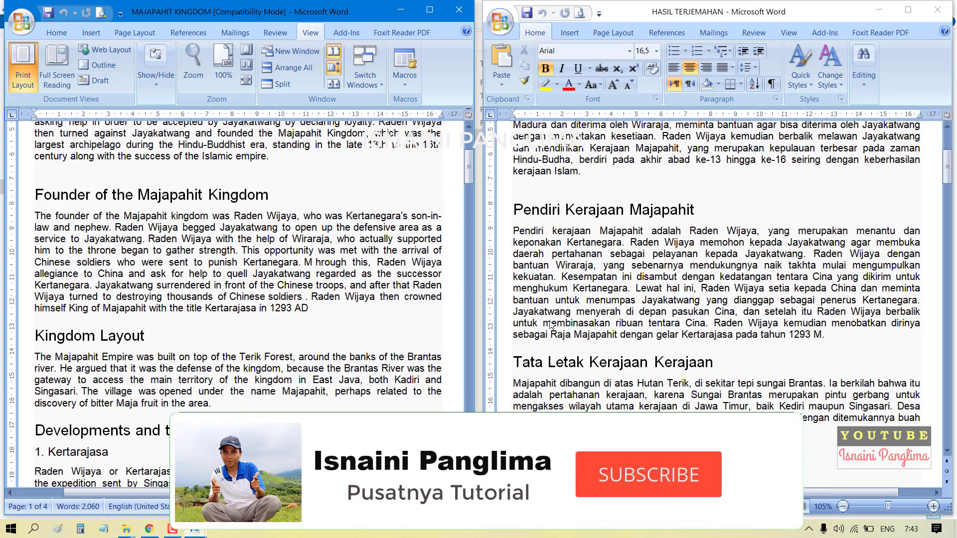
pyautogui.scroll(-6, 589, 310)
pyautogui.scroll(-1, 589, 310)
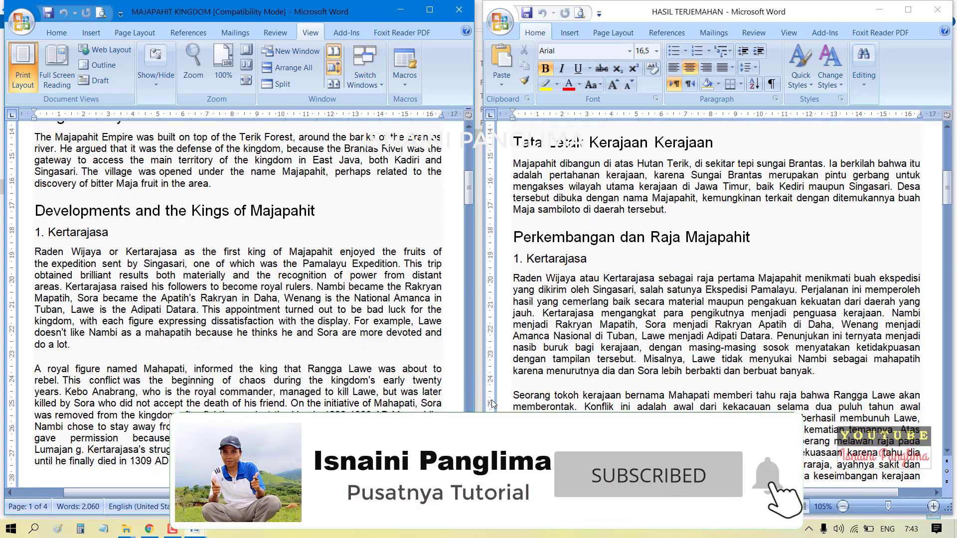